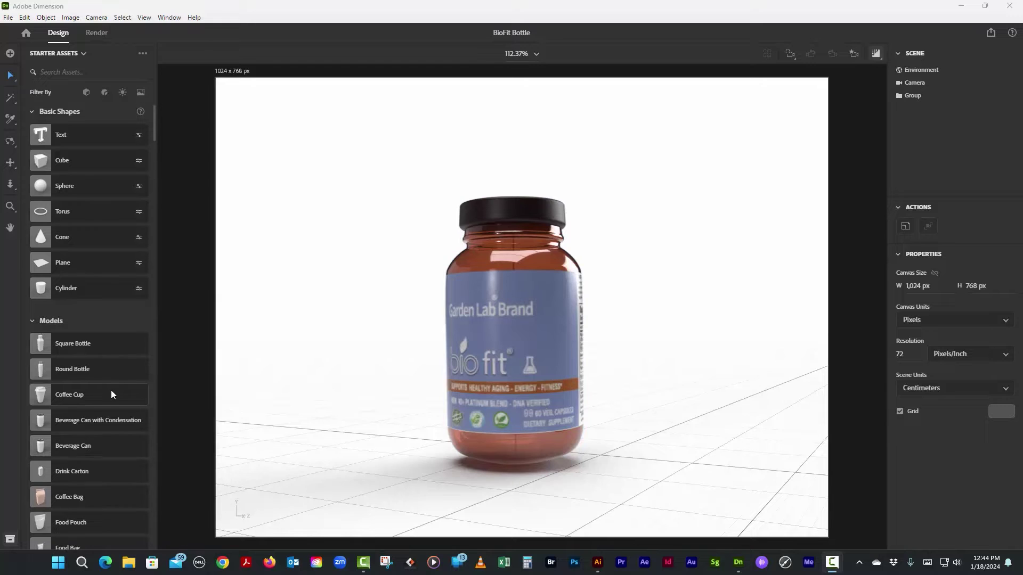
Step: Close the BioFit Bottle scene from the File menu
scroll(111, 392, "down", 10)
scroll(109, 389, "up", 10)
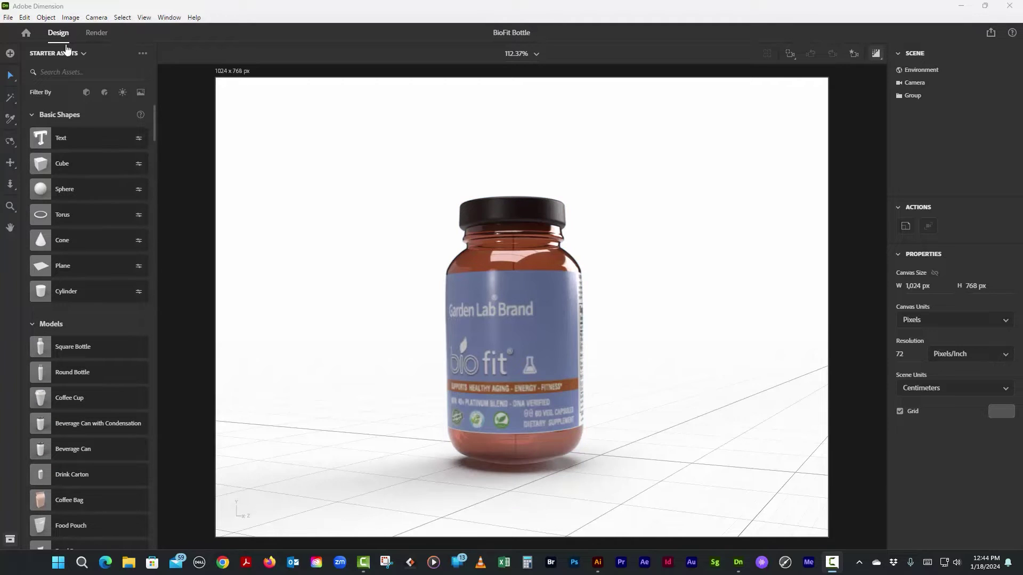
left_click(9, 19)
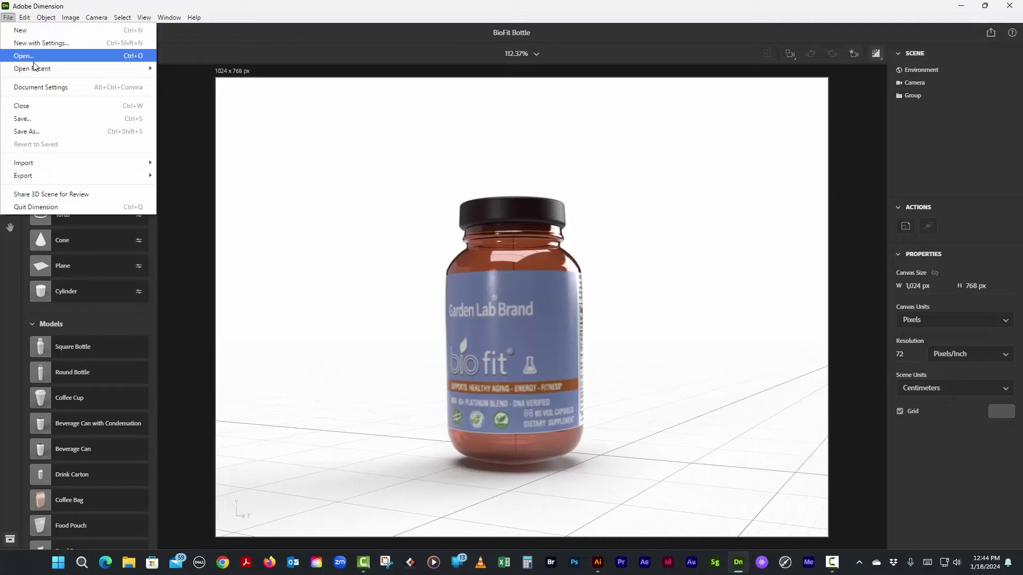
mouse_move(35, 68)
left_click(35, 106)
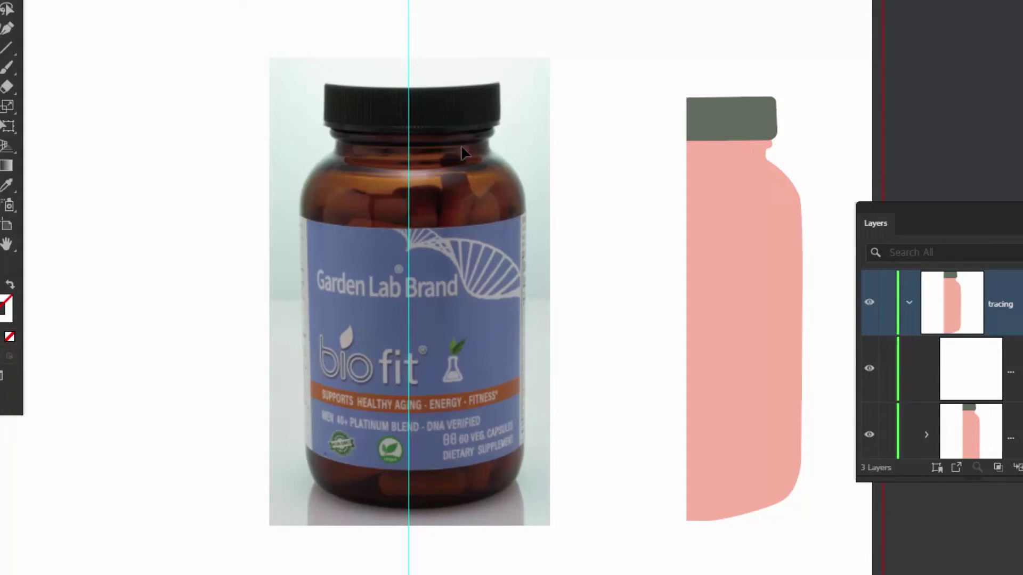
Step: Reset and swap fill and stroke to leave a white stroke with no fill, then zoom onto the jar's cap
left_click_drag(11, 1, 105, 28)
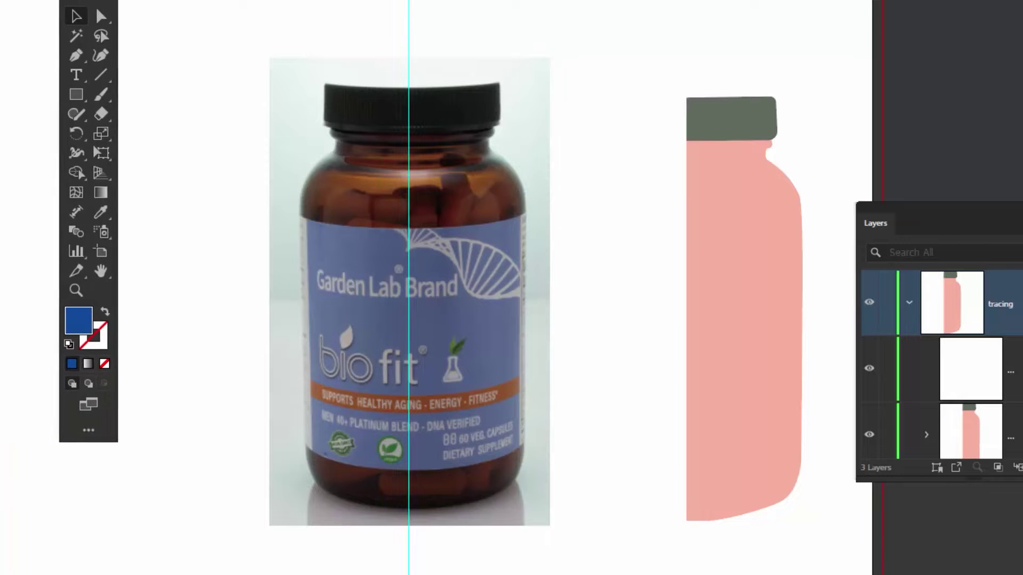
left_click(69, 344)
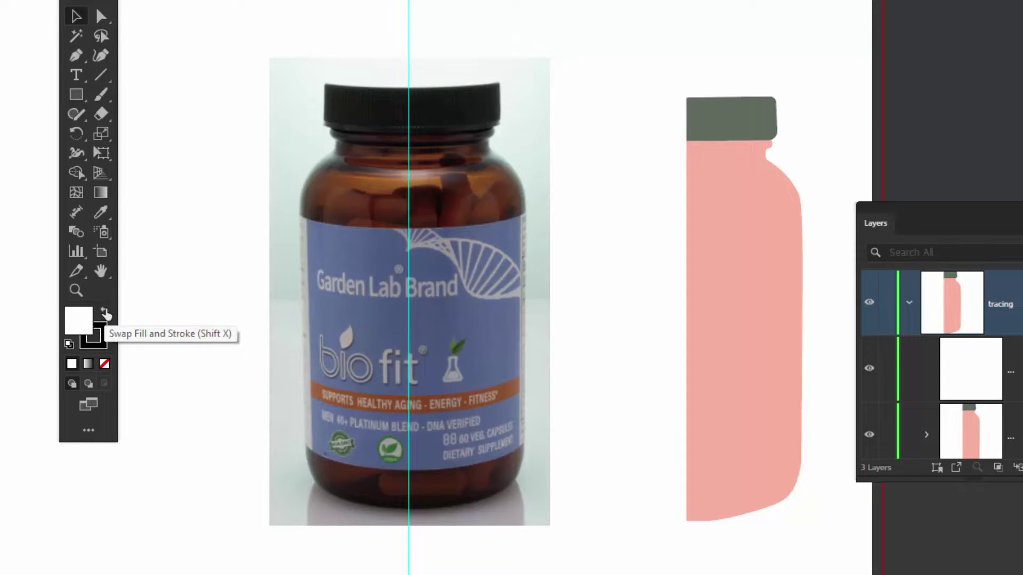
left_click(105, 314)
left_click(104, 365)
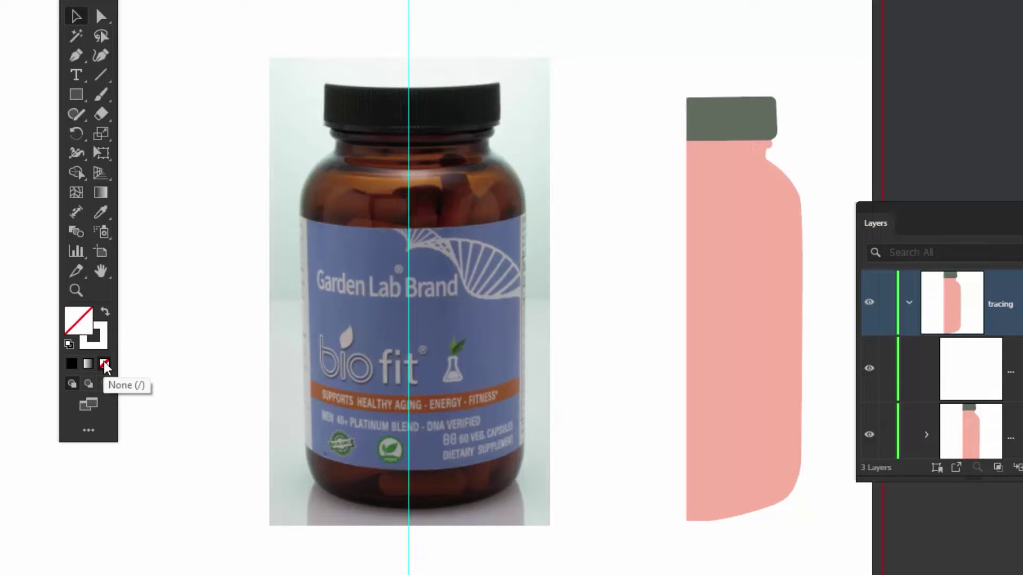
left_click_drag(379, 82, 499, 120, "ctrl")
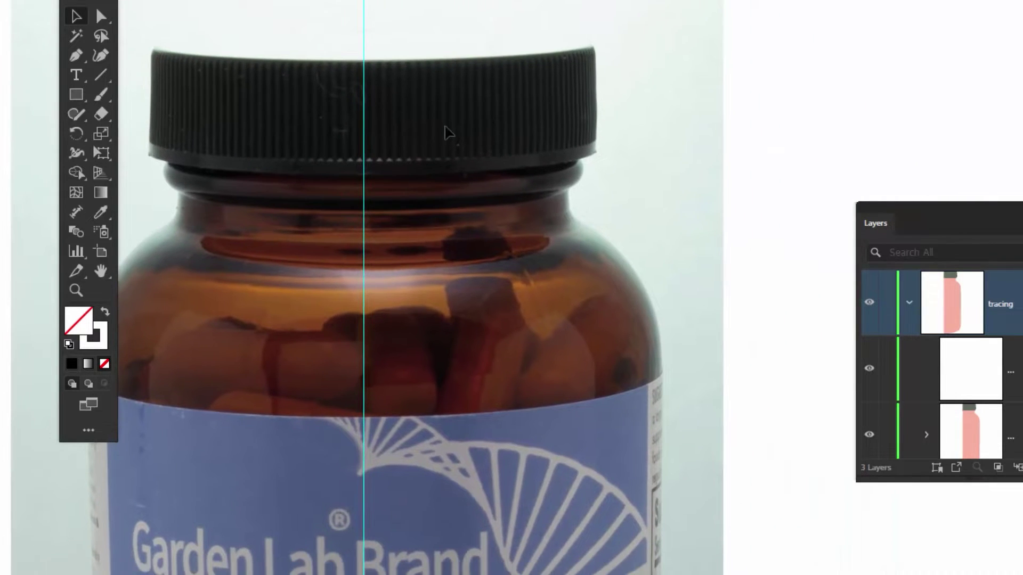
Step: Draw a rectangle over the cap's right half, round its right corners and raise its top to the cap top
left_click(78, 94)
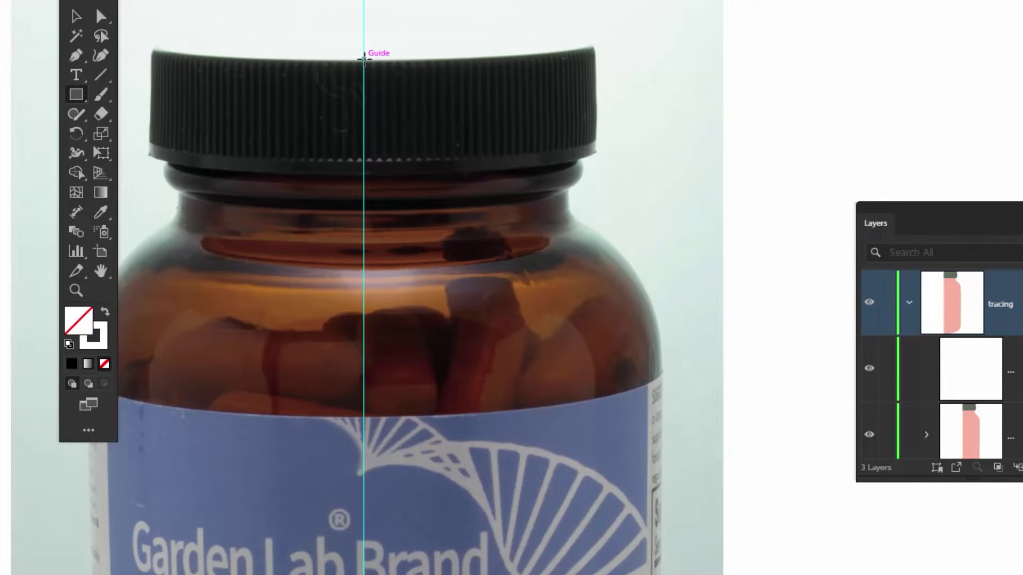
left_click_drag(363, 58, 596, 159)
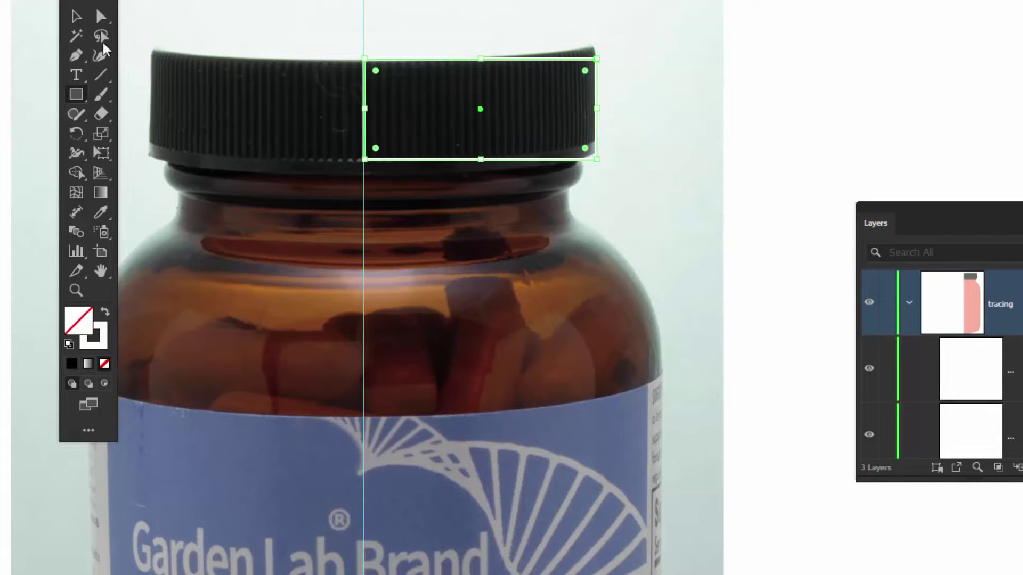
left_click(100, 16)
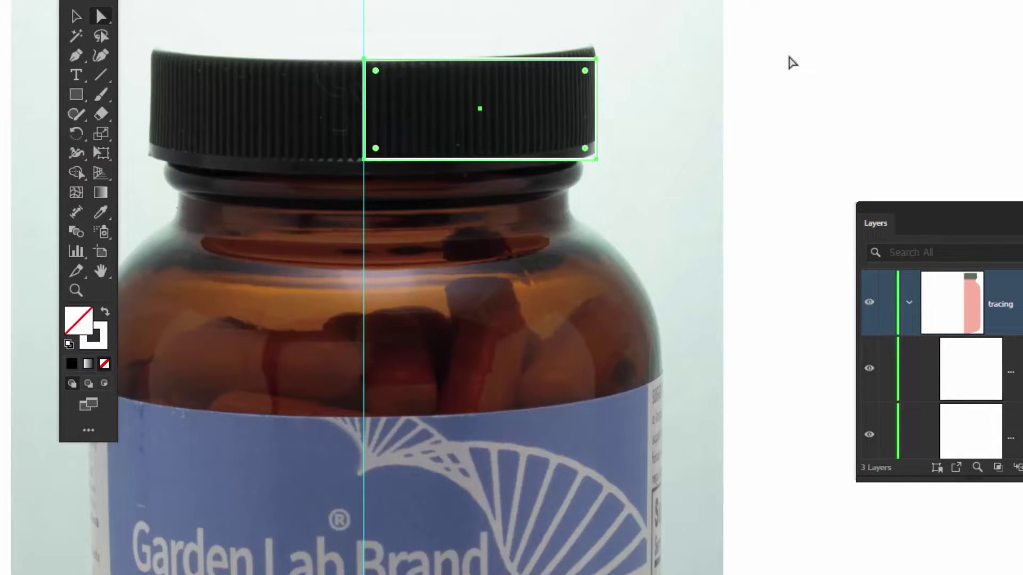
left_click(670, 73)
left_click_drag(631, 41, 595, 114)
left_click_drag(582, 156, 581, 171)
left_click_drag(586, 73, 583, 72)
left_click(76, 16)
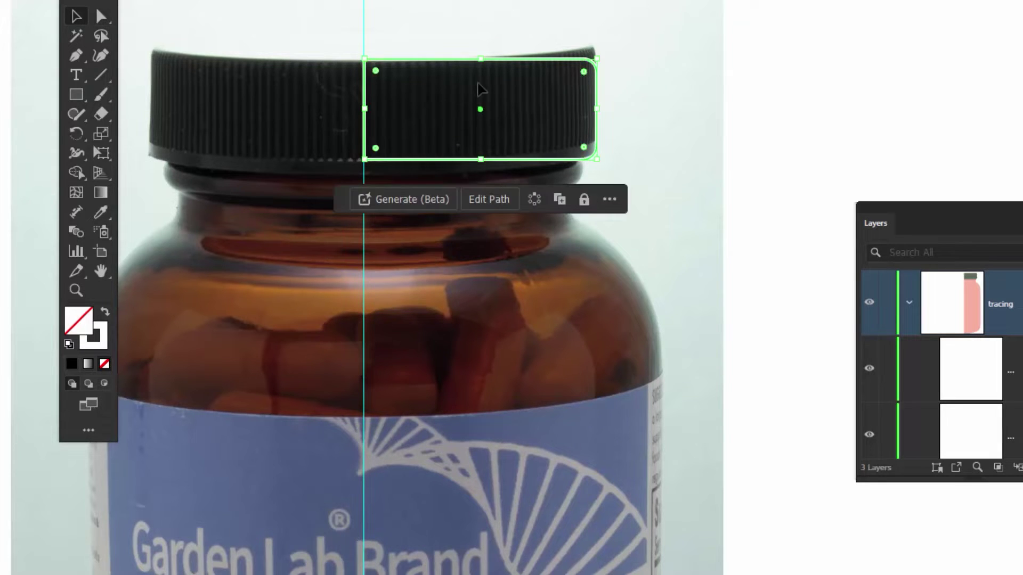
left_click_drag(485, 60, 482, 54)
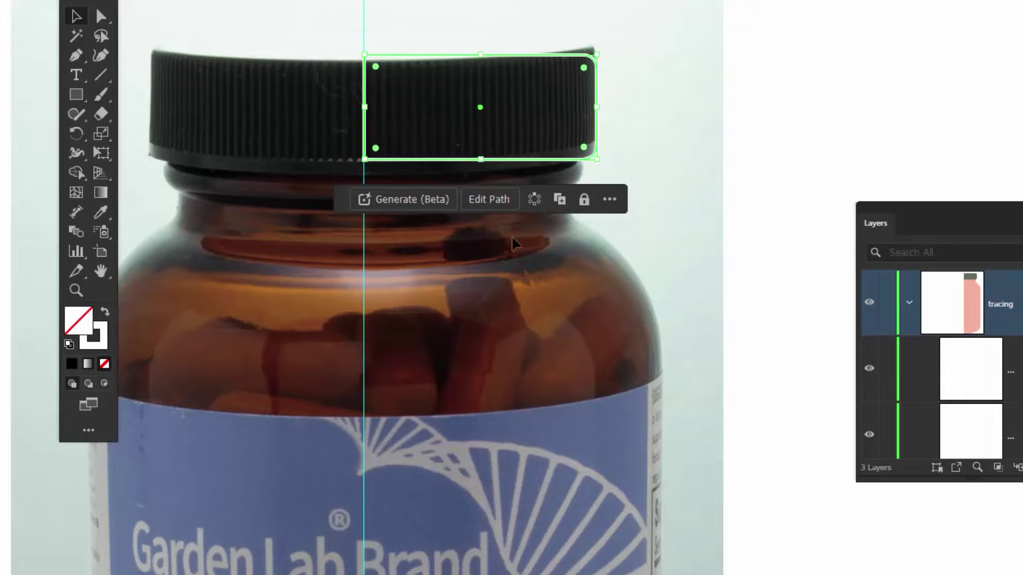
Step: Fill the cap rectangle with the sketch's grey-green using the Eyedropper
key("i")
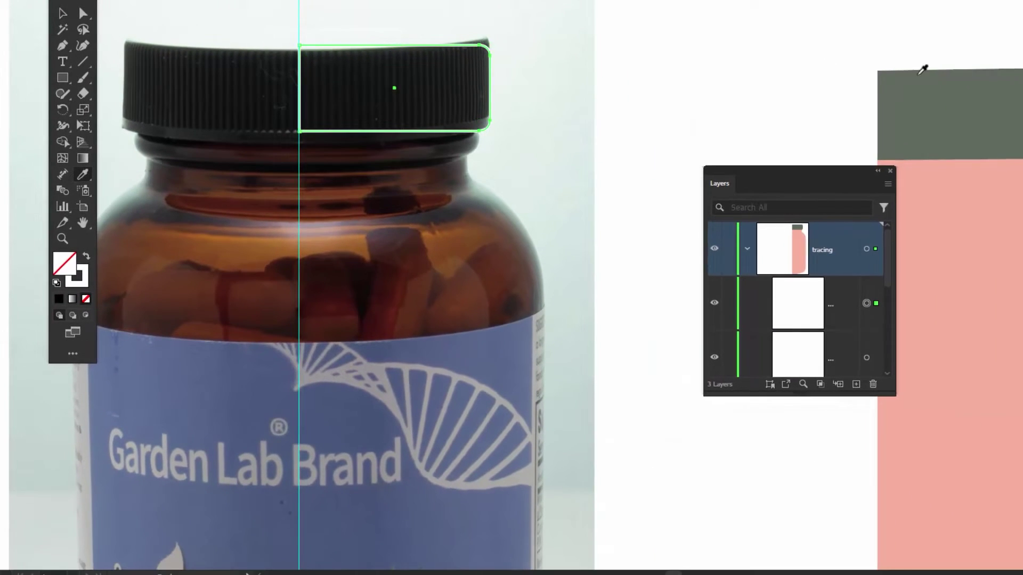
left_click(939, 79)
left_click(62, 13)
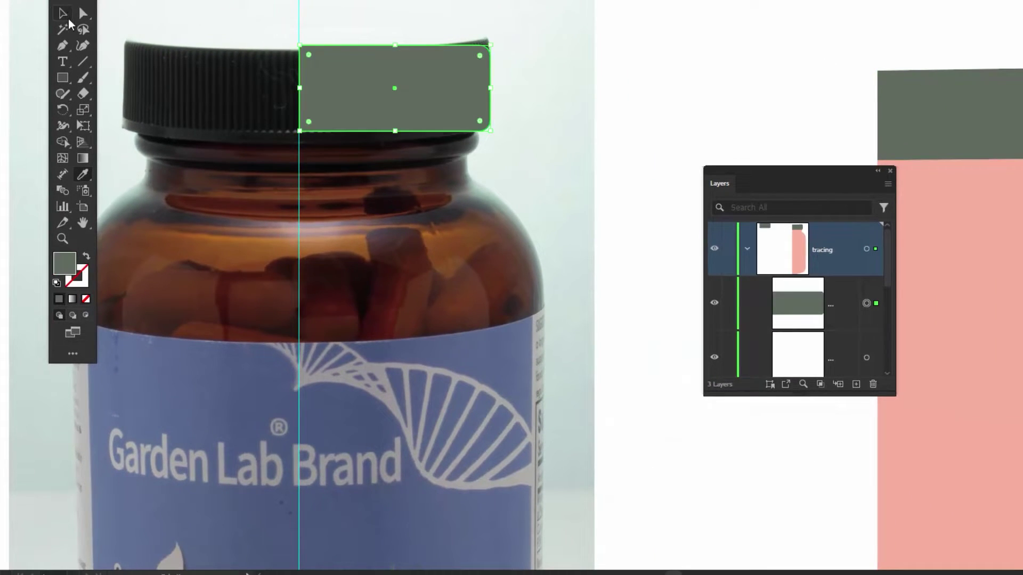
left_click(746, 123)
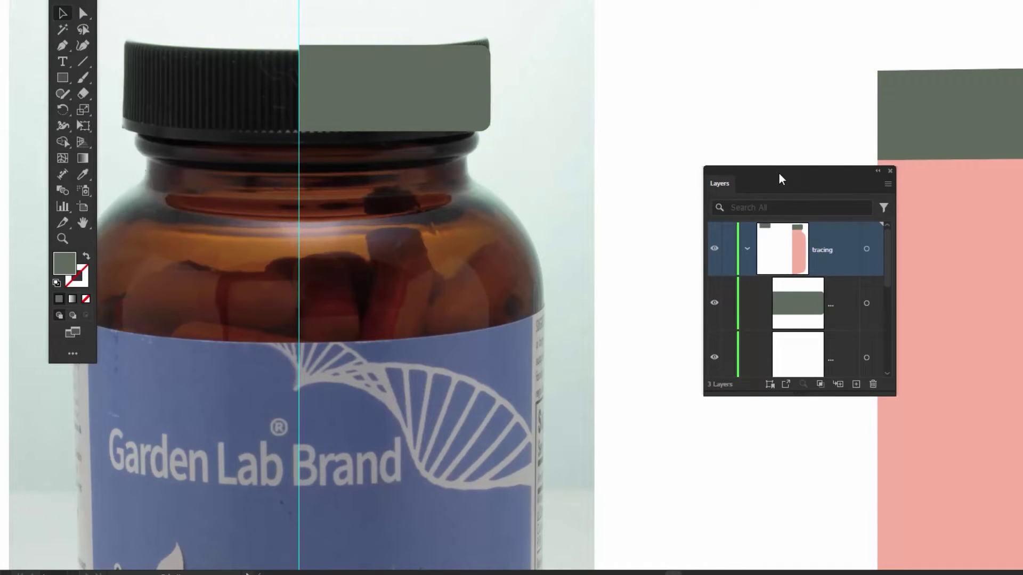
left_click_drag(779, 174, 775, 84)
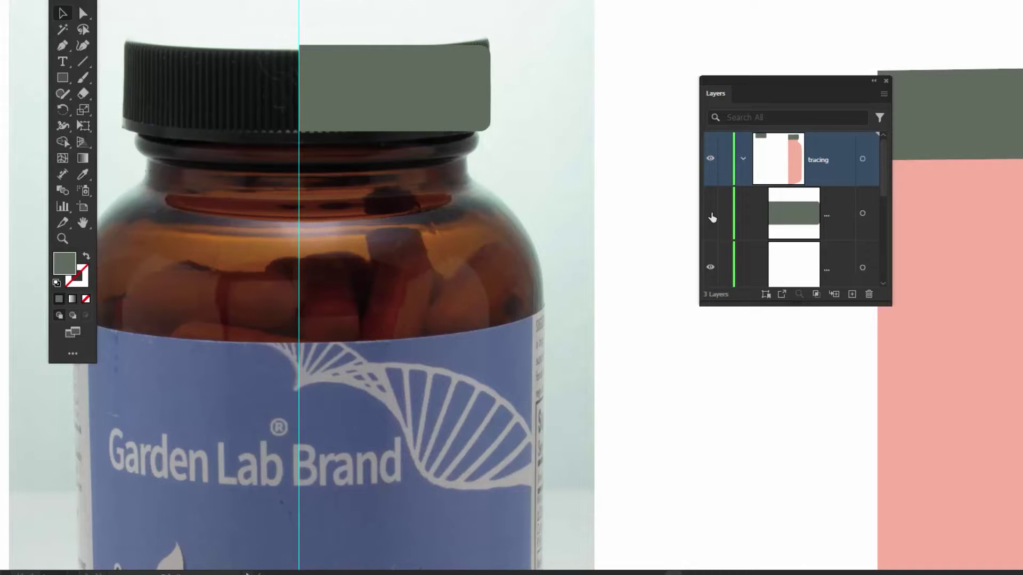
Step: Hide the cap layer and set up the Pen tool with default colours and no fill
left_click(712, 215)
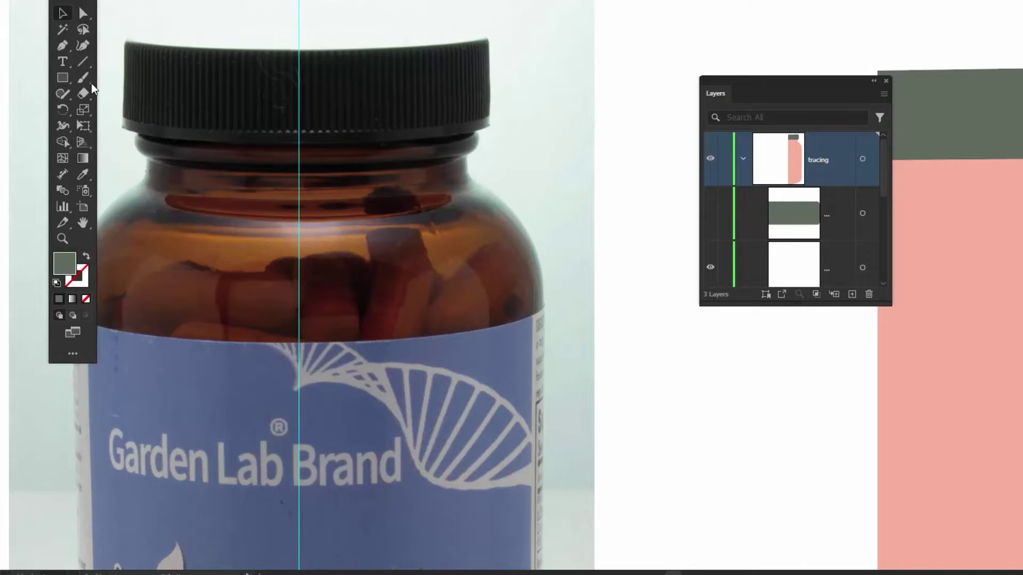
left_click(62, 47)
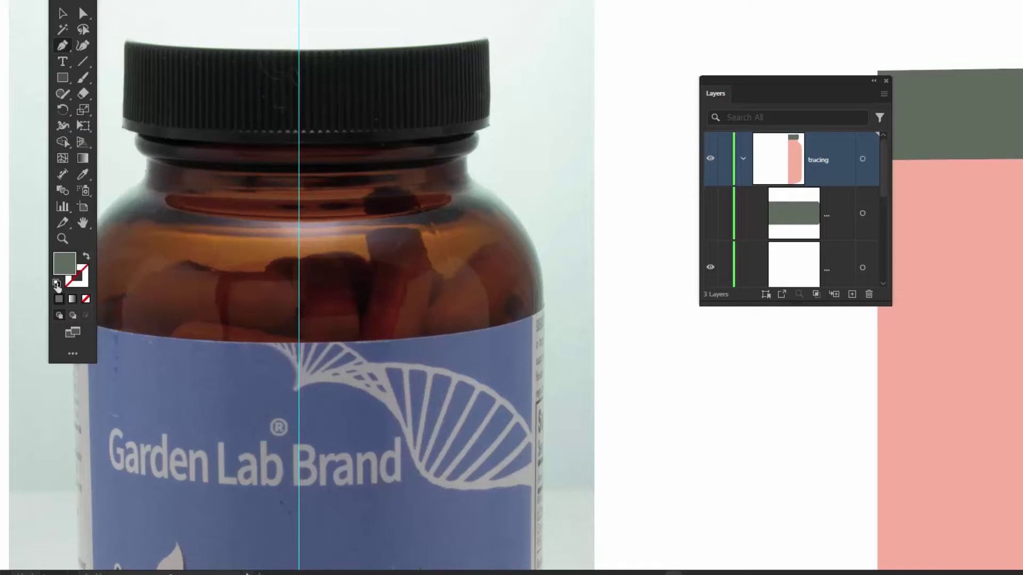
left_click(57, 283)
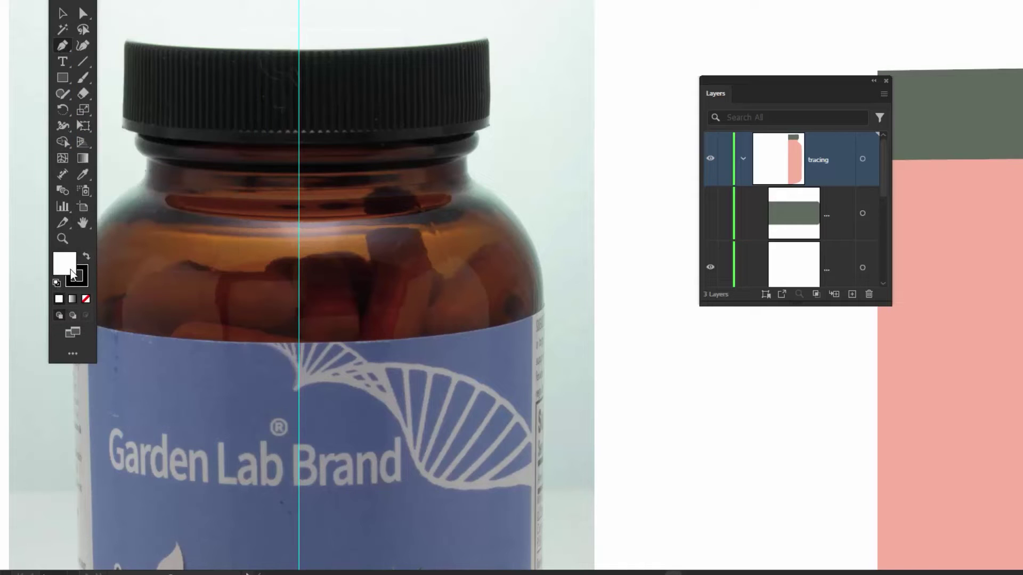
left_click(85, 299)
Step: Start the outline at the cap's bottom on the guide and trace down the neck to the shoulder
left_click(299, 129)
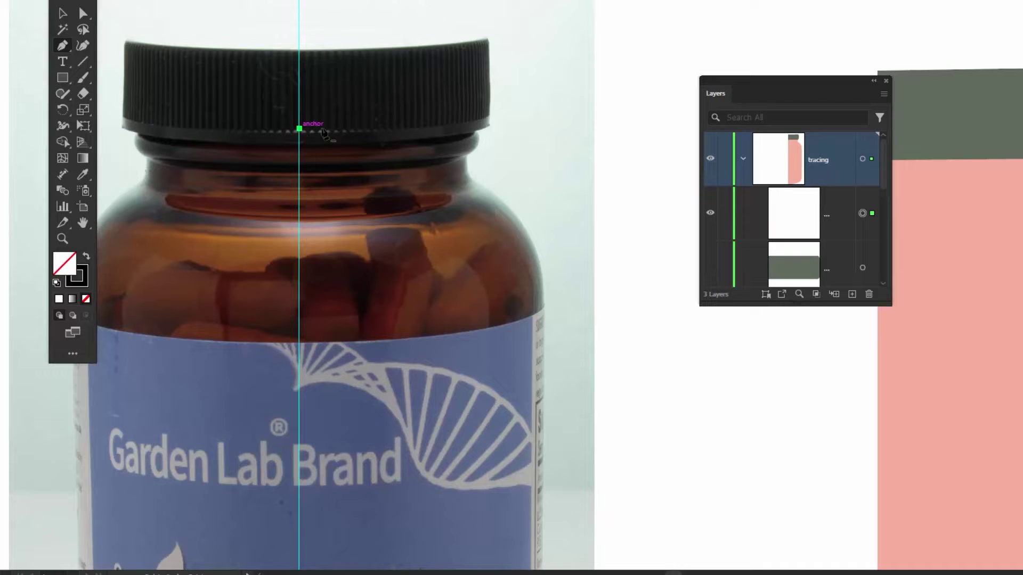
left_click(474, 129)
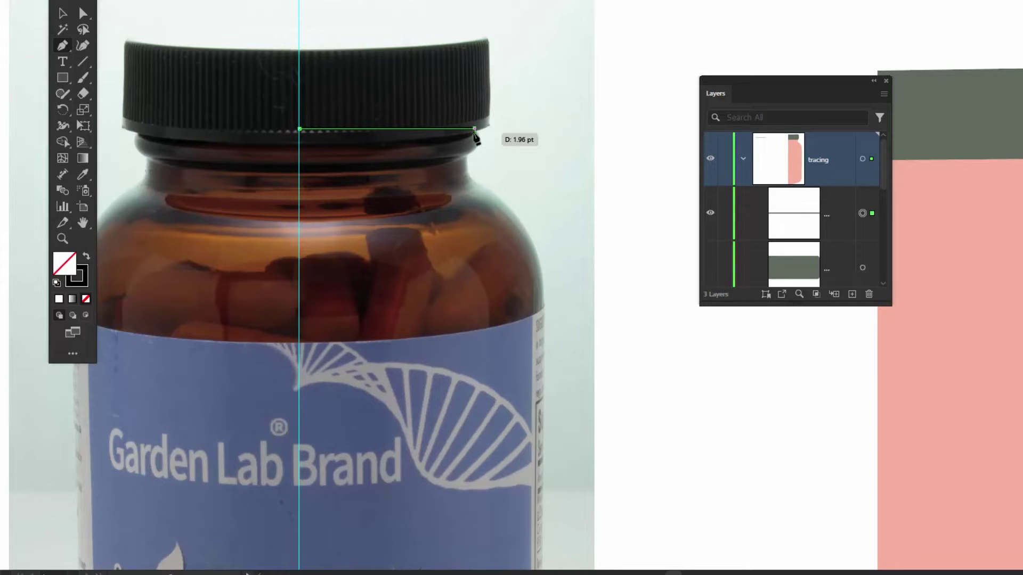
key("Escape")
left_click(475, 130)
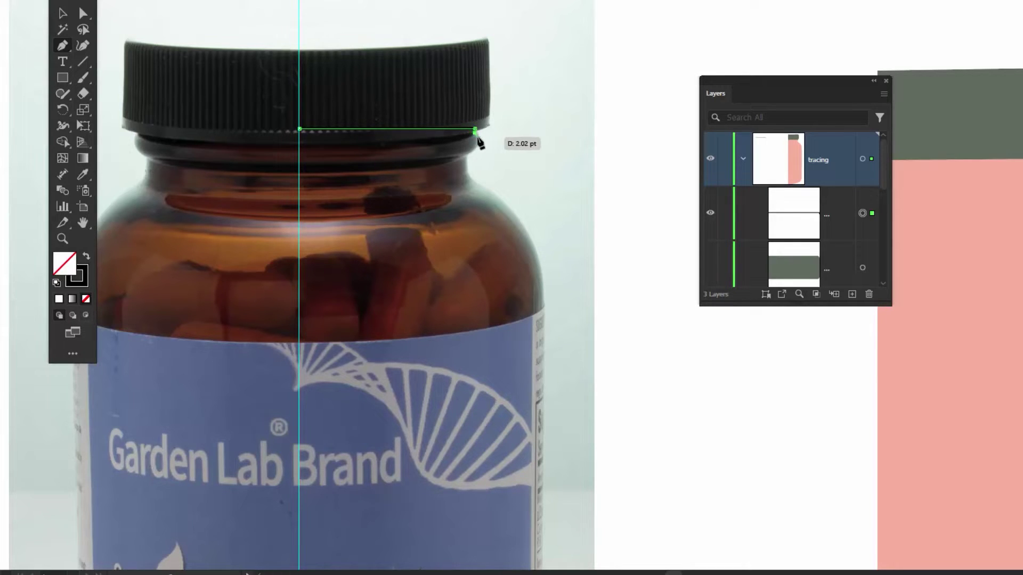
left_click(477, 150)
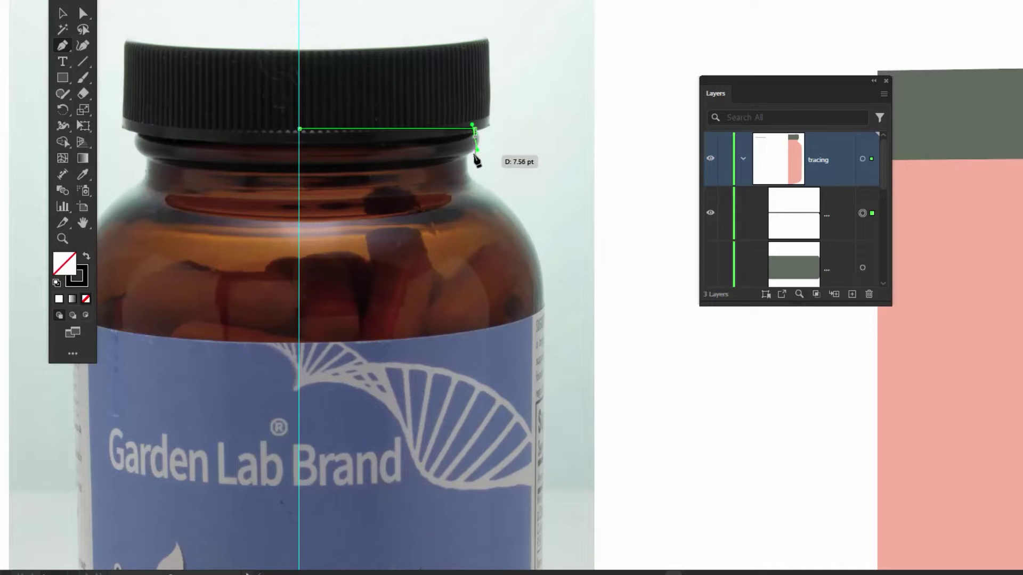
left_click(462, 156)
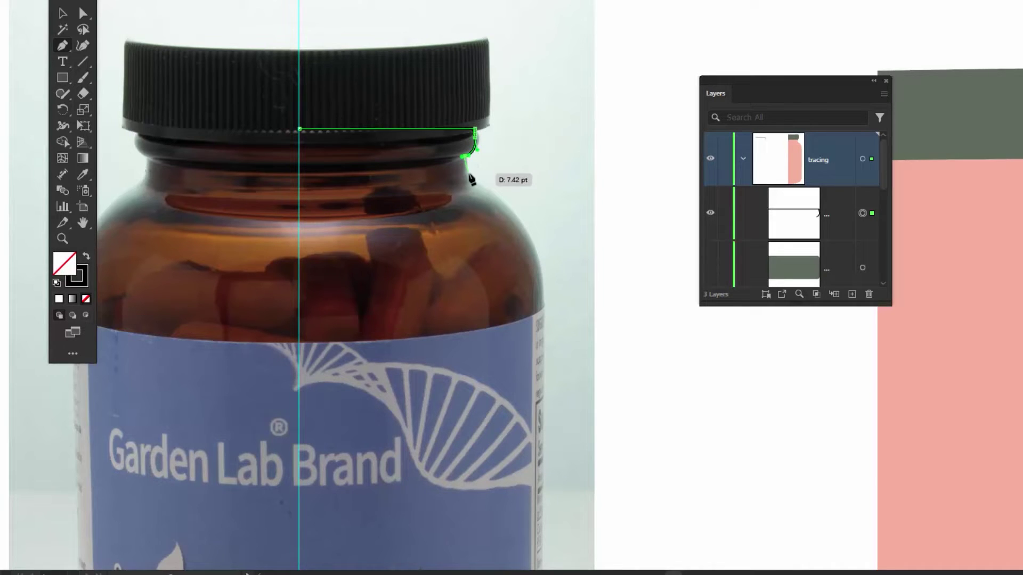
left_click(476, 183)
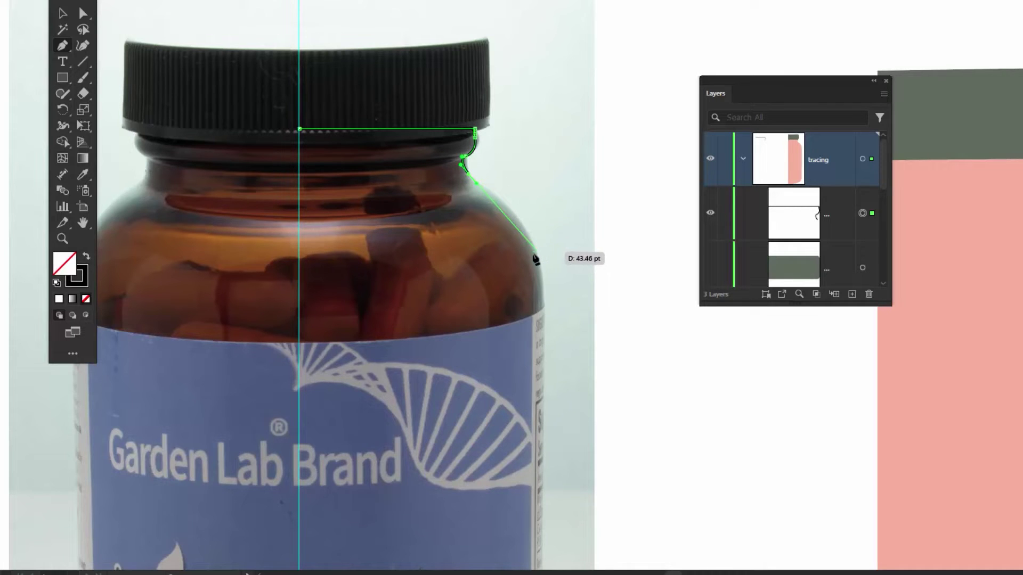
Step: Curve the outline along the shoulder, down the side and around the bottom, closing it at the start point
left_click_drag(536, 253, 543, 304)
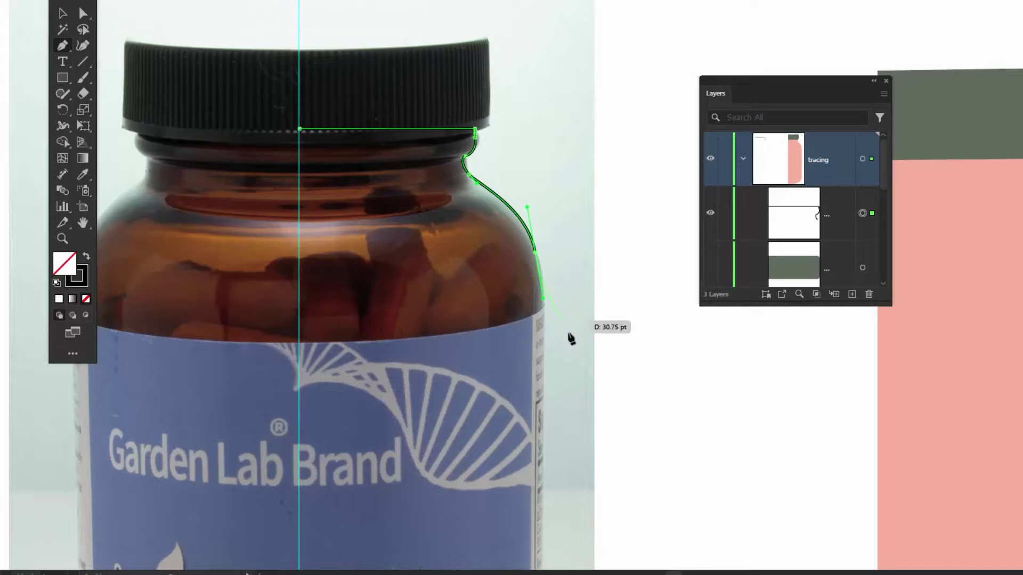
scroll(574, 356, "down", 10)
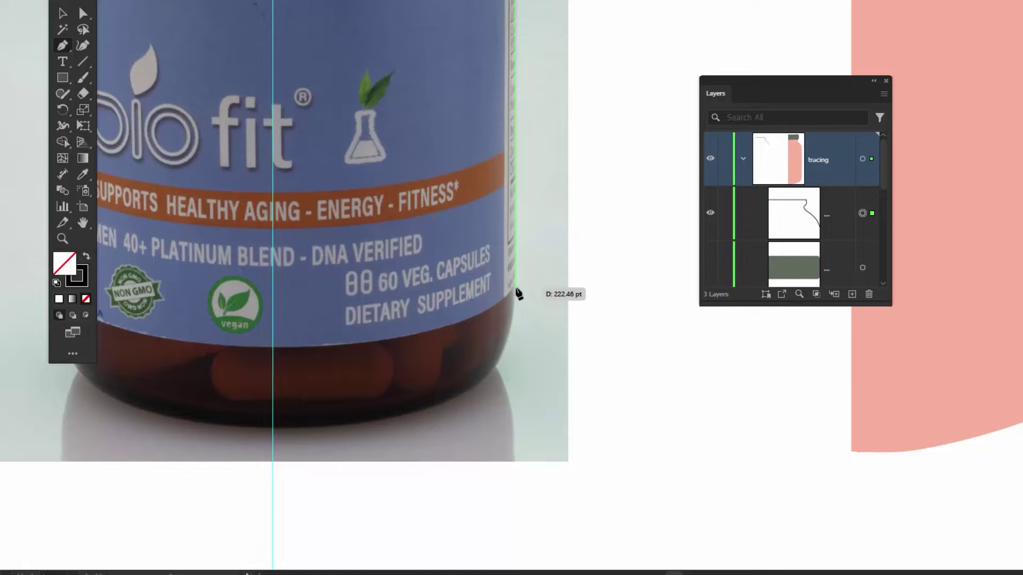
left_click(515, 289)
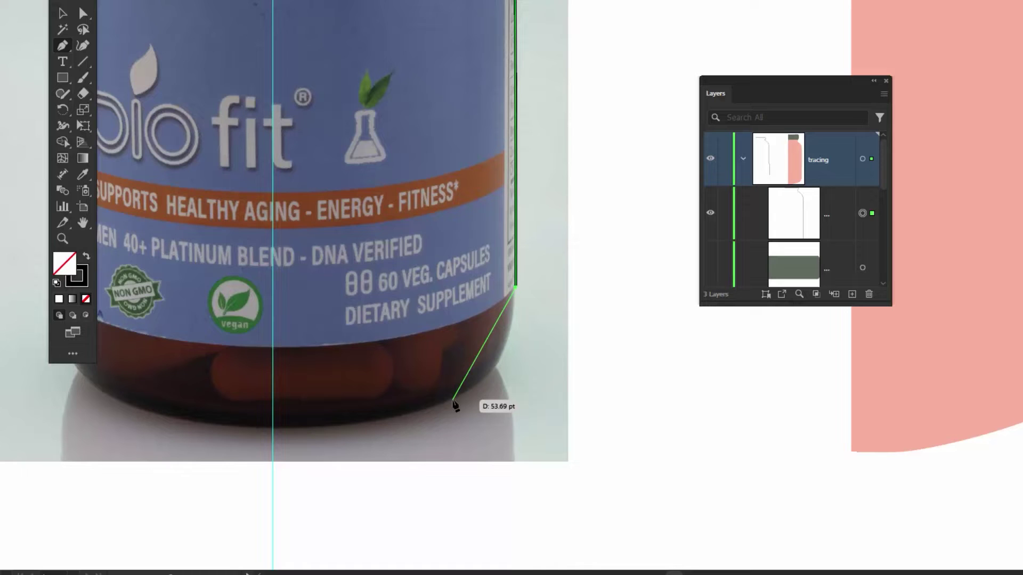
left_click_drag(453, 401, 389, 419)
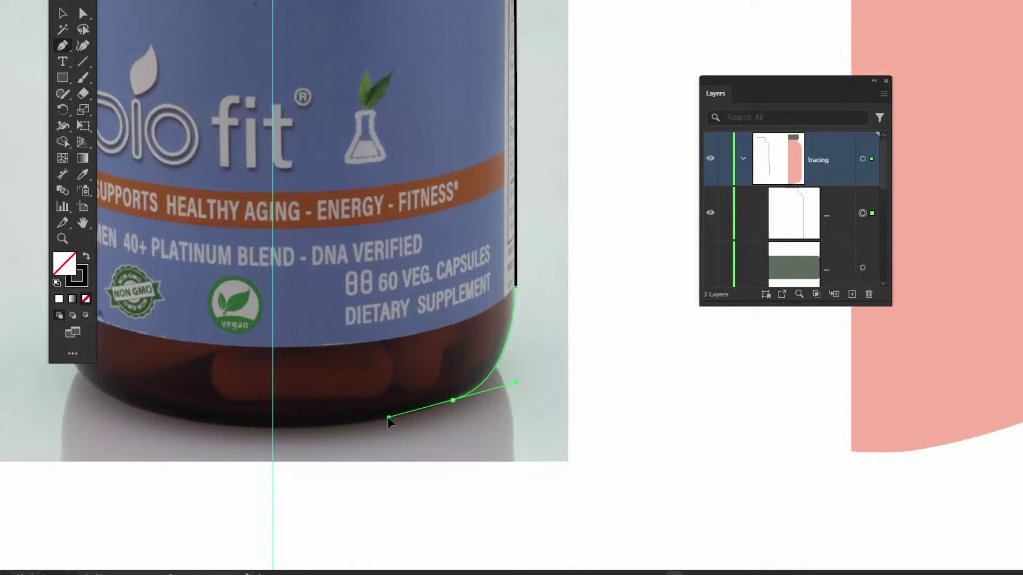
left_click(273, 427)
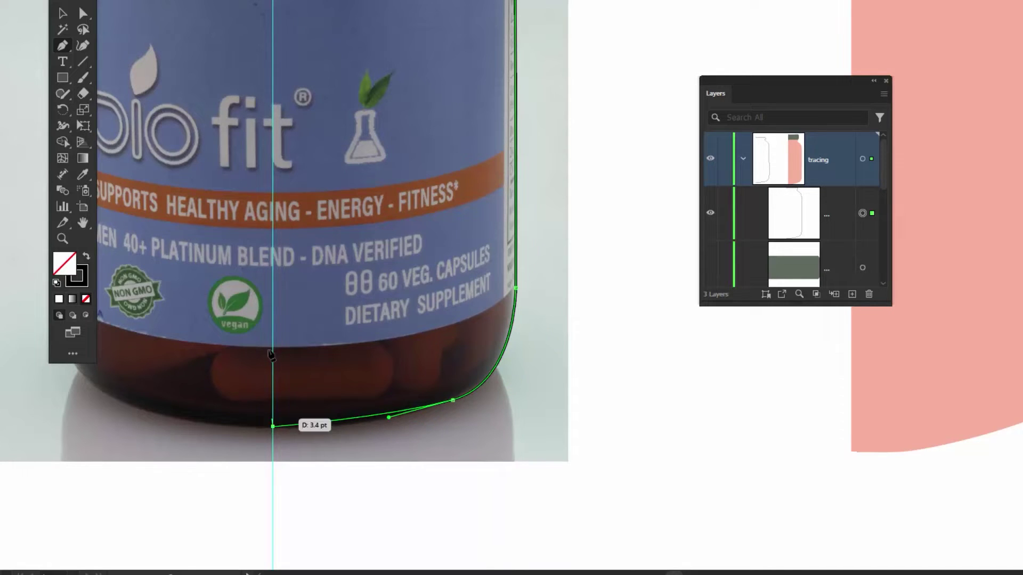
scroll(320, 319, "up", 3)
scroll(319, 319, "up", 8)
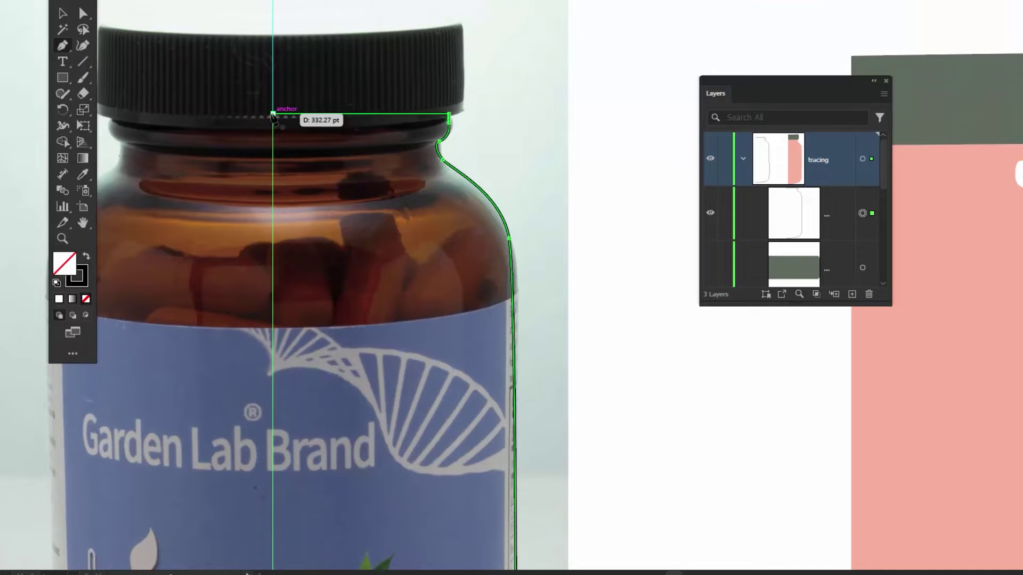
left_click(273, 114)
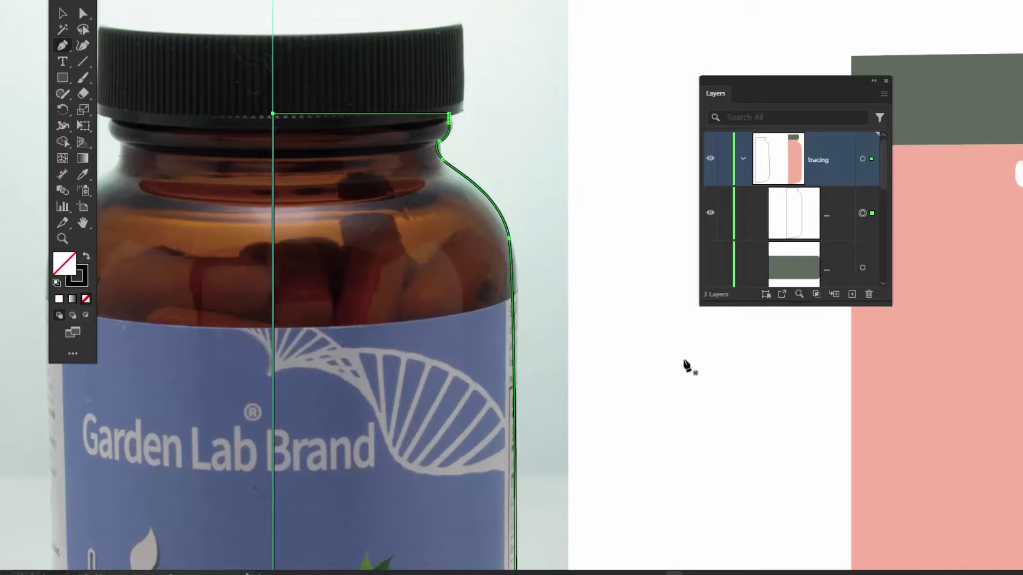
Step: Fill the bottle outline with sampled pink, then show the grey cap and bring it to the front
key("i")
left_click(969, 329)
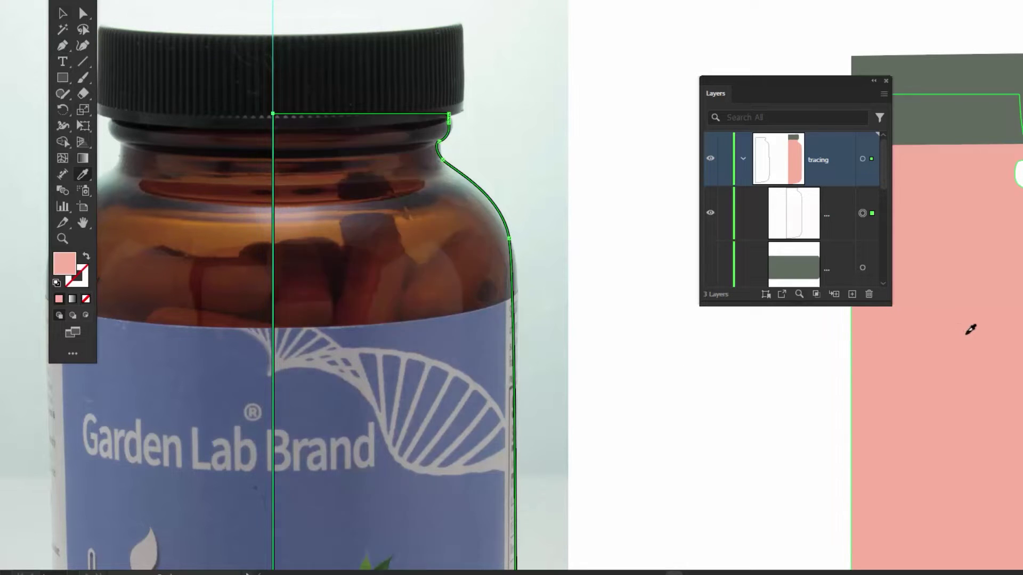
left_click(712, 269)
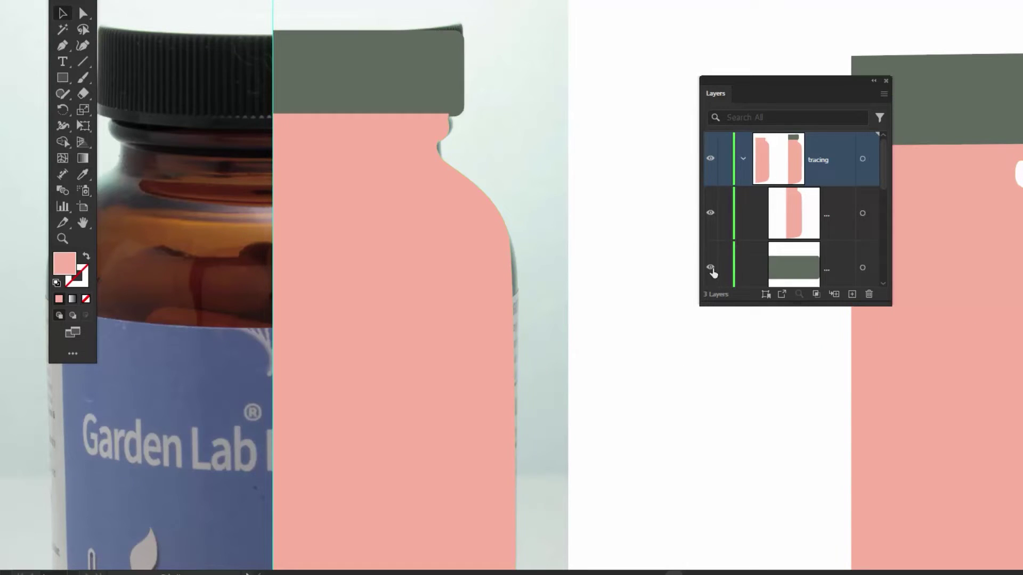
left_click(408, 70)
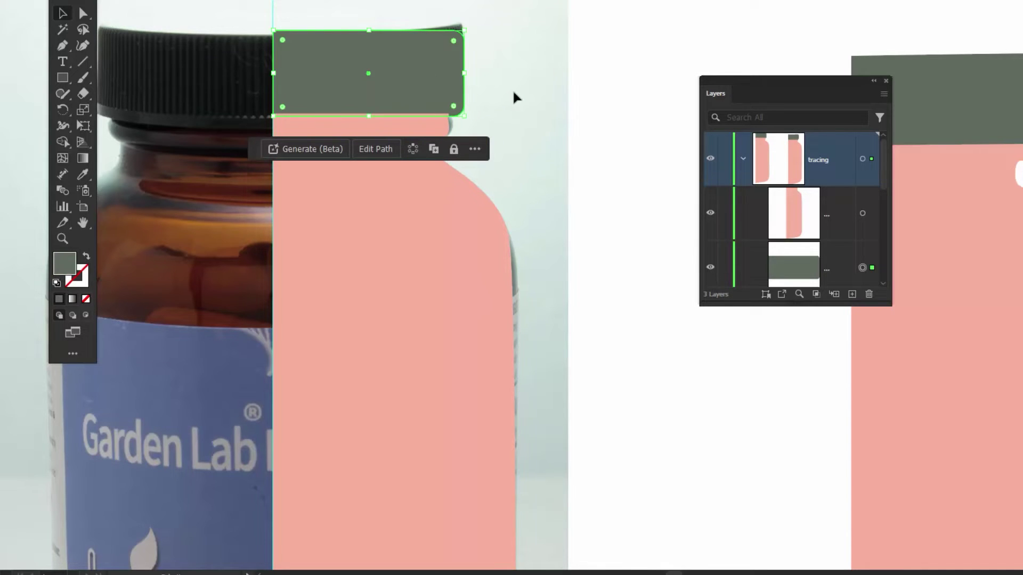
key("ctrl+shift+bracketright")
left_click(596, 92)
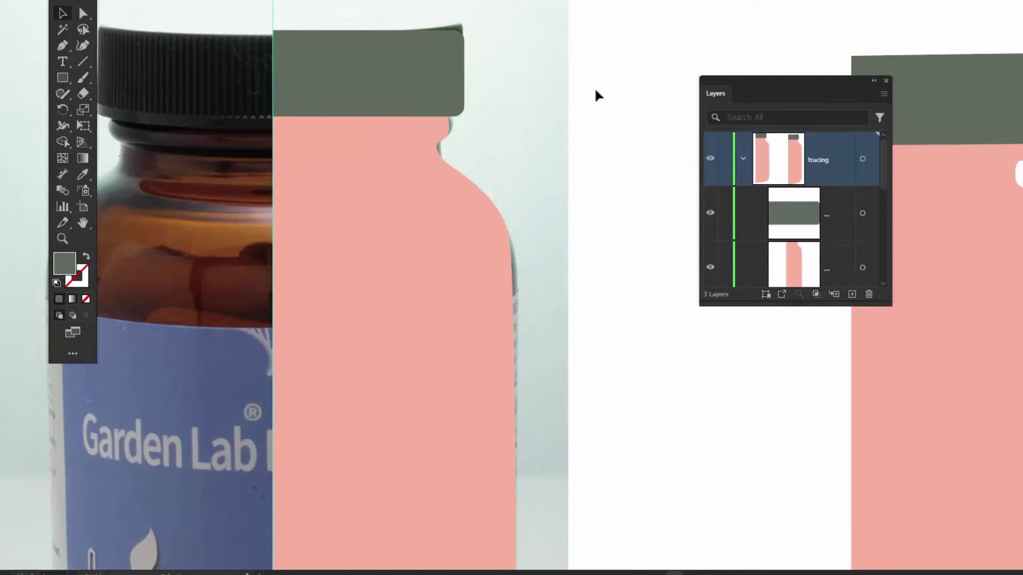
left_click_drag(635, 365, 317, 224)
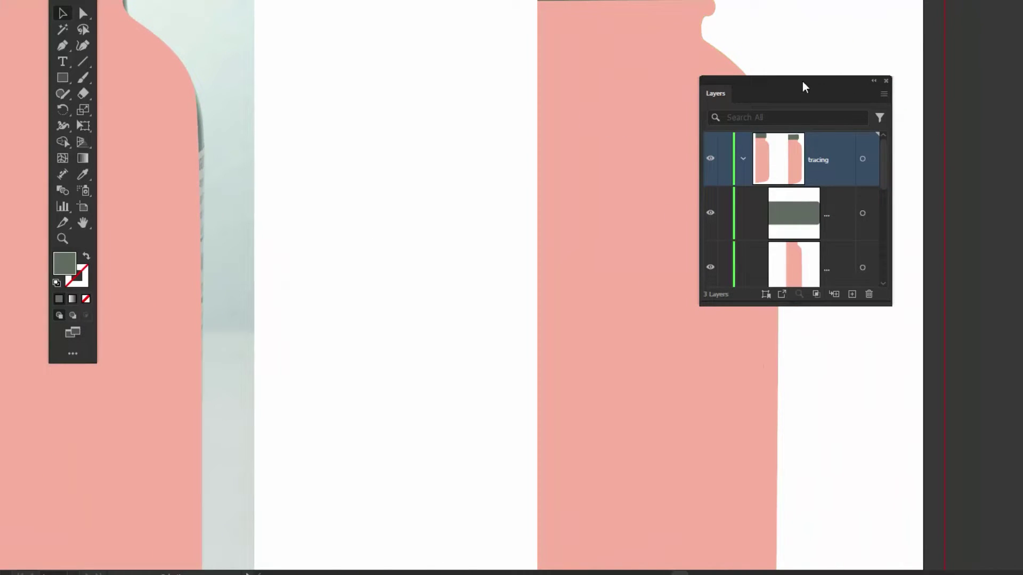
left_click_drag(803, 81, 346, 59)
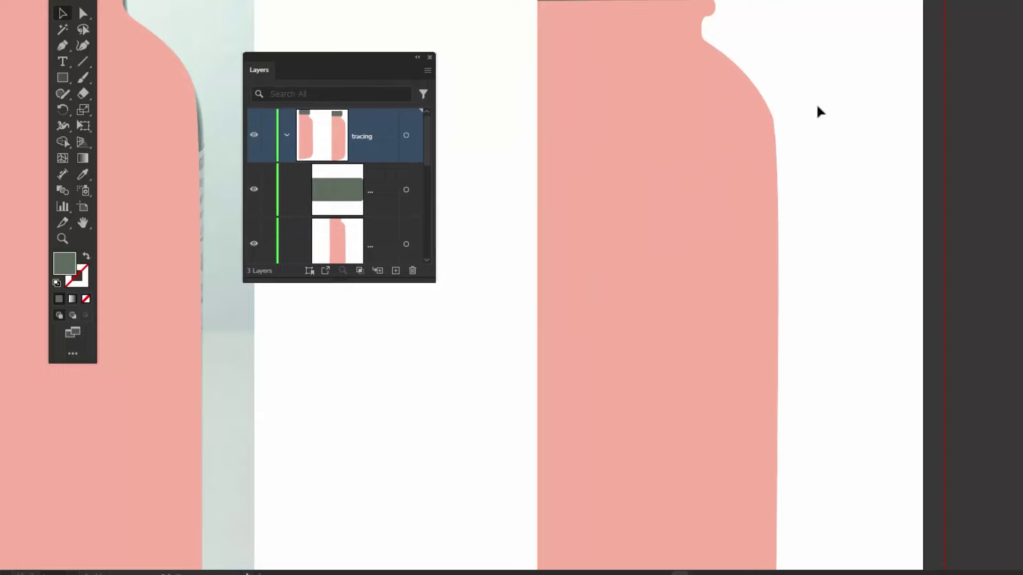
Step: Apply Effect > 3D and Materials > Revolve to the bottle group with the Off-Axis Front rotation preset
key("ctrl+0")
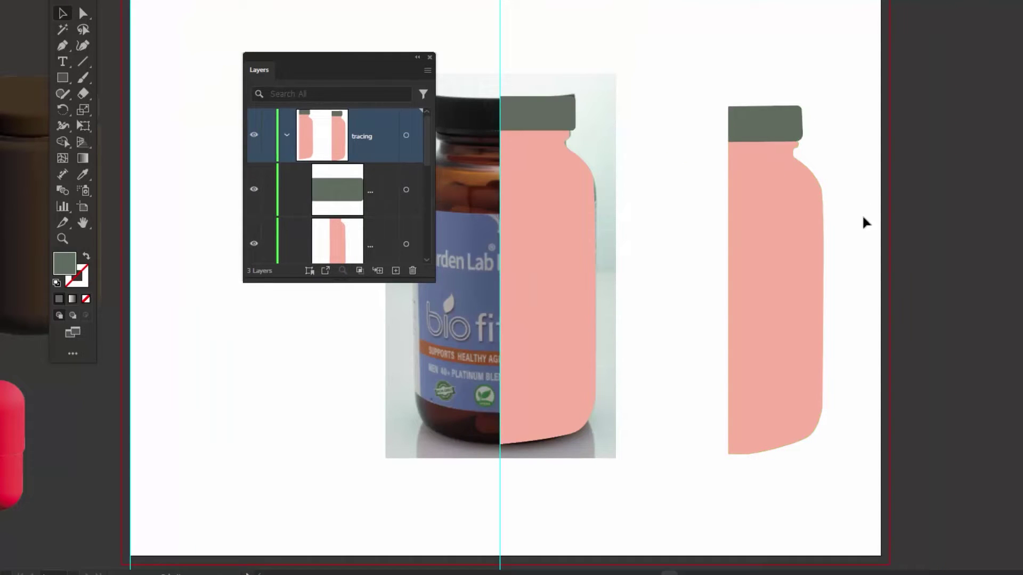
left_click_drag(771, 244, 729, 235)
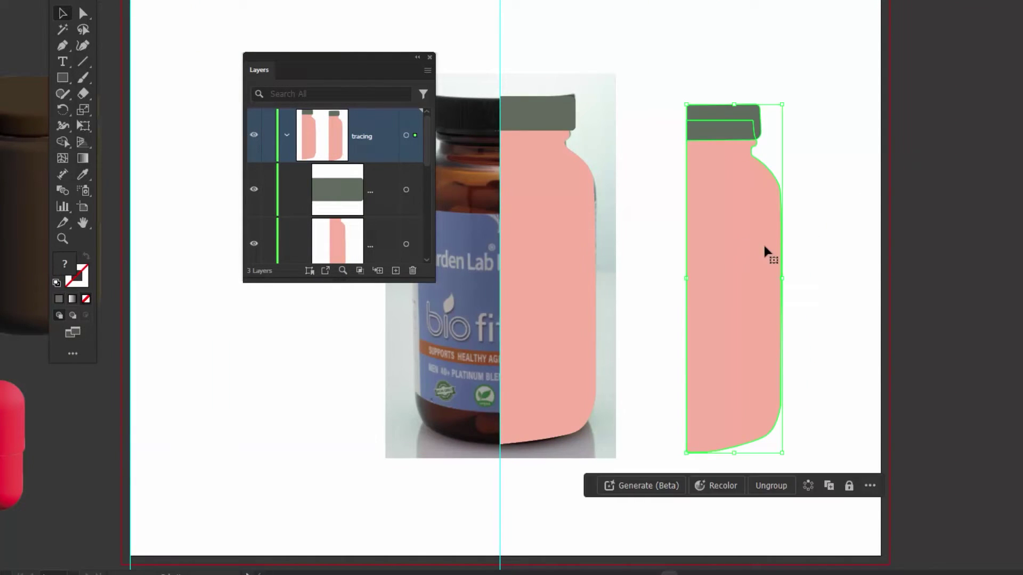
key("shift+F6")
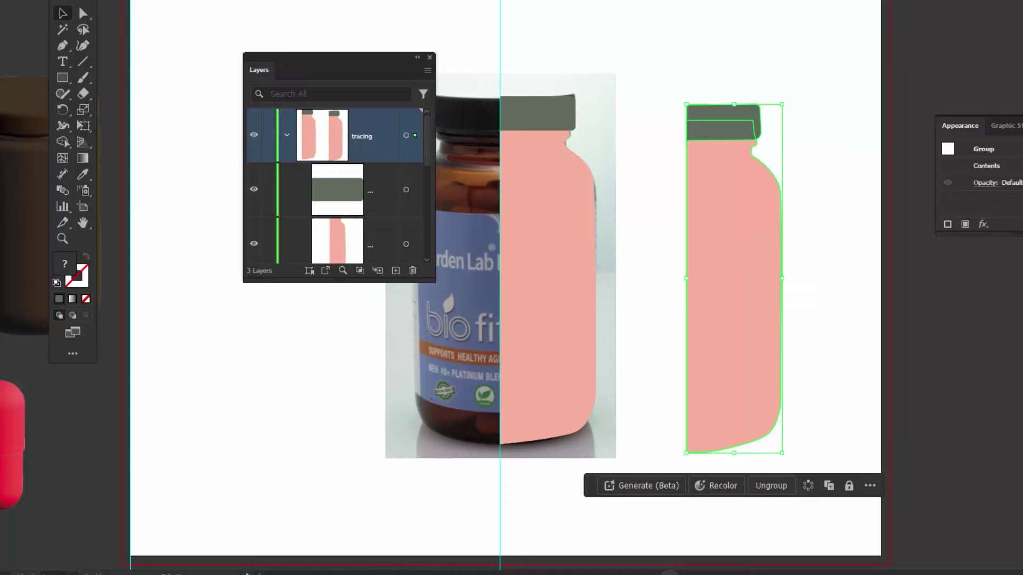
left_click(122, 1)
mouse_move(160, 16)
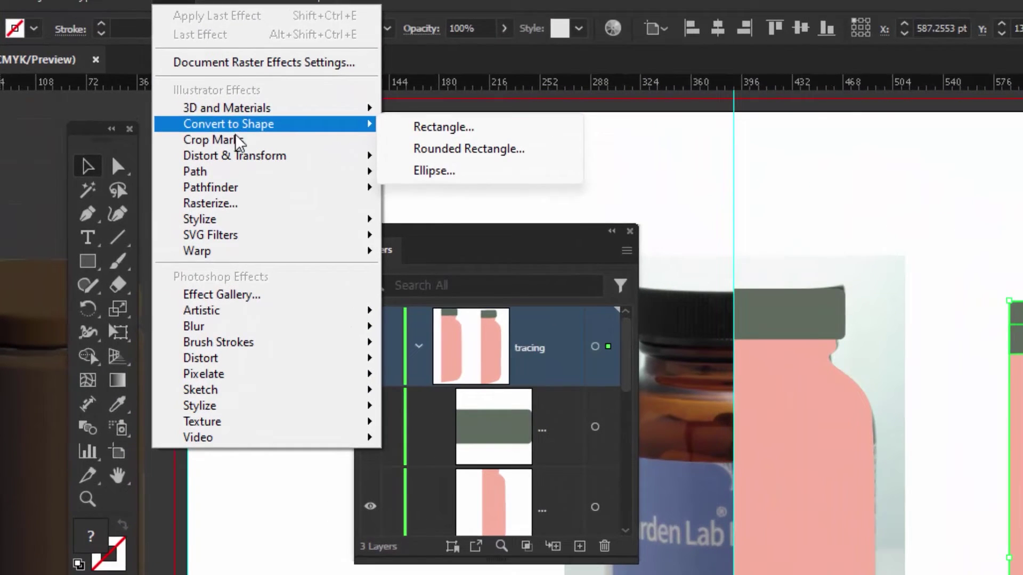
mouse_move(245, 107)
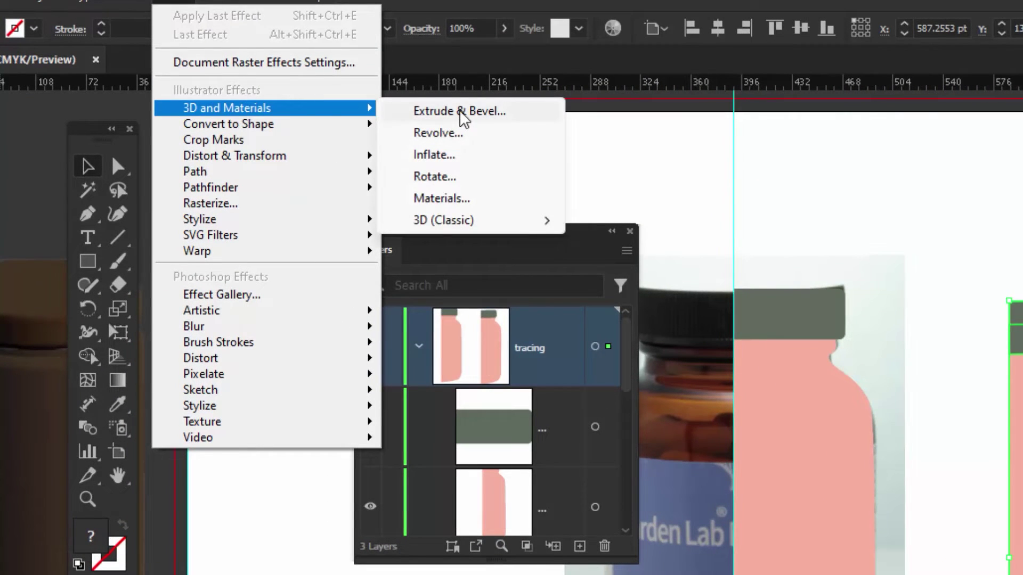
left_click(465, 136)
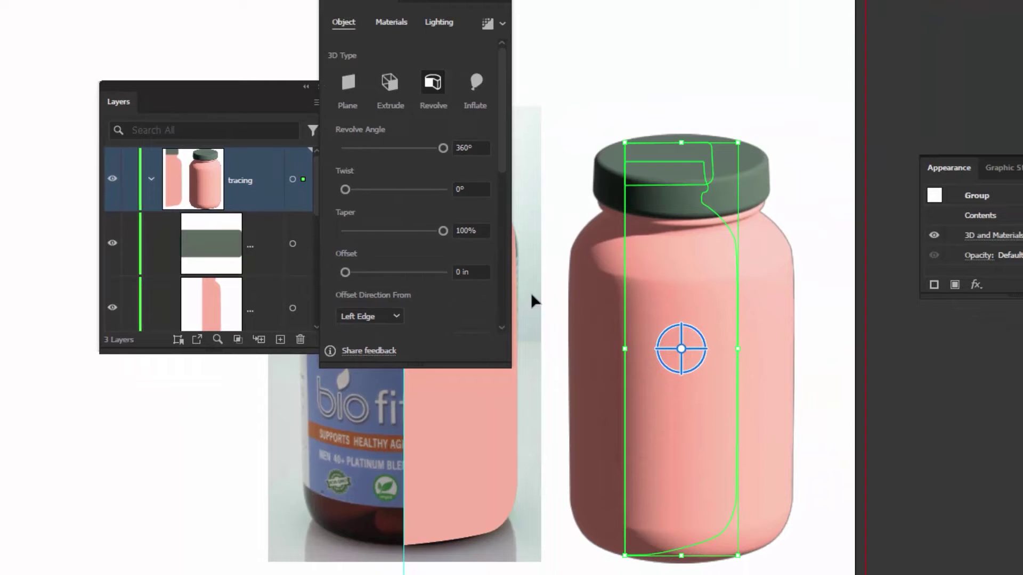
scroll(459, 313, "down", 3)
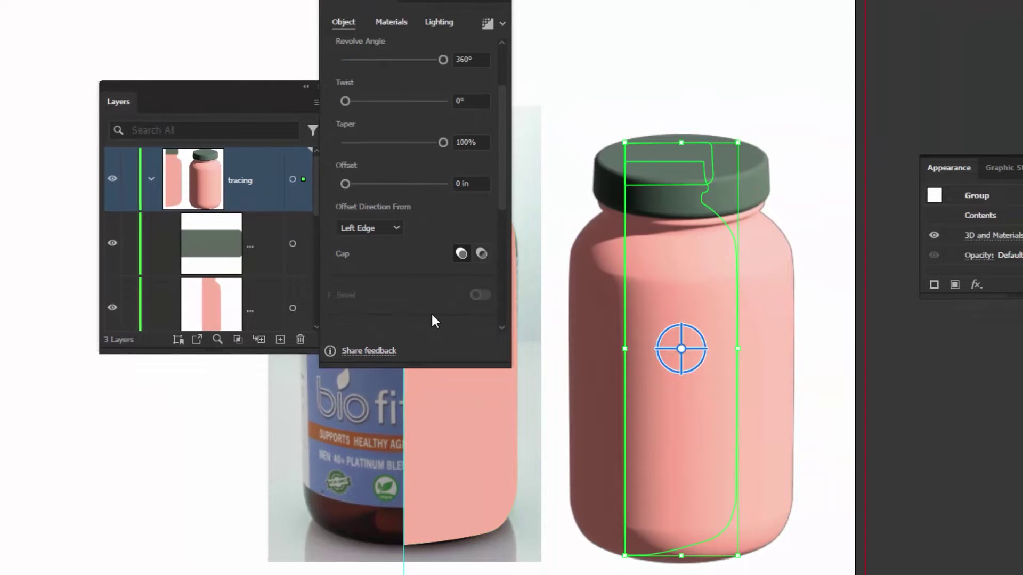
left_click_drag(501, 328, 507, 432)
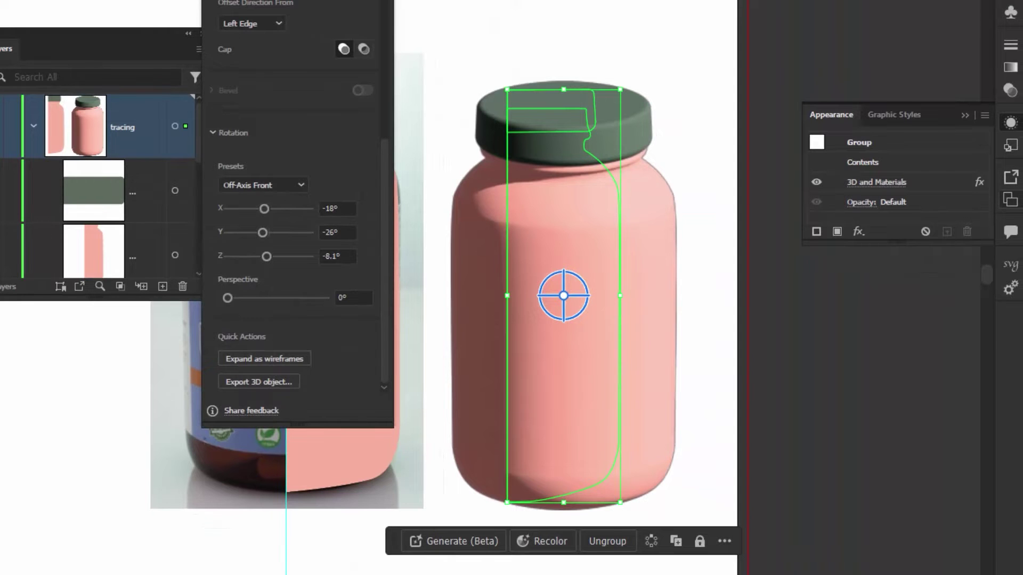
Step: Add a USDA 3D-object export of the jar in Asset Export, then delete Asset 16
left_click(1011, 177)
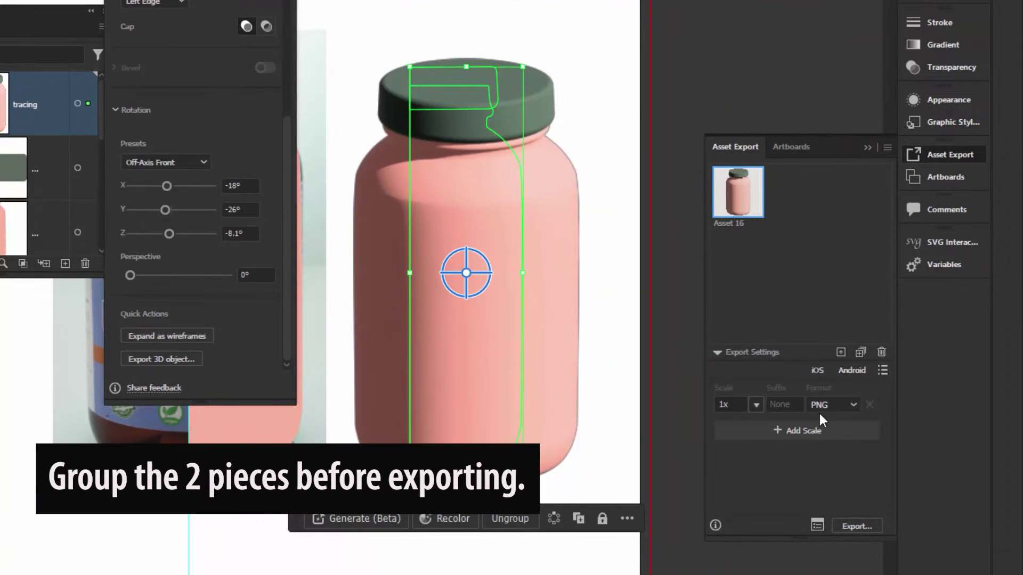
left_click(183, 360)
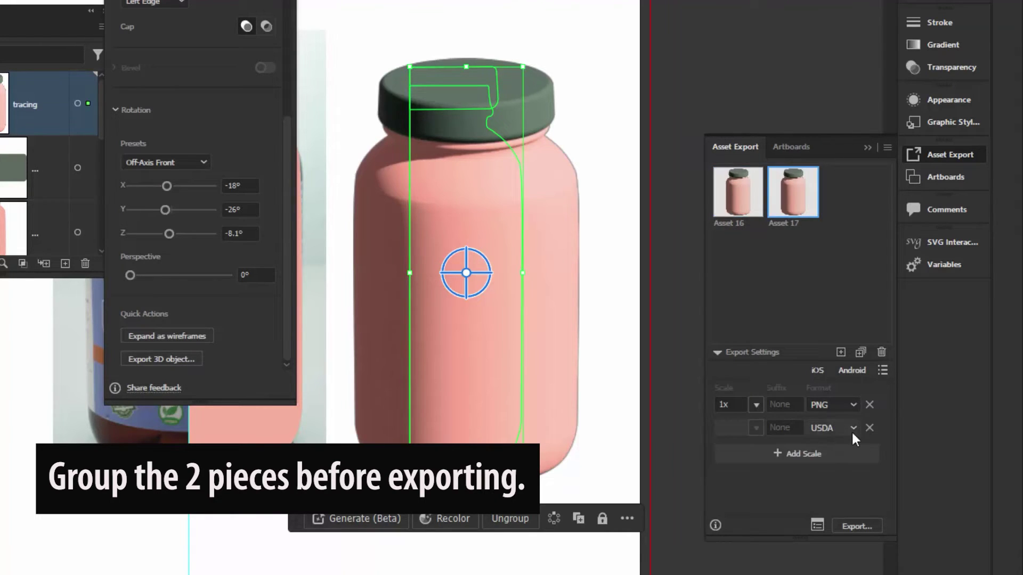
left_click(736, 207)
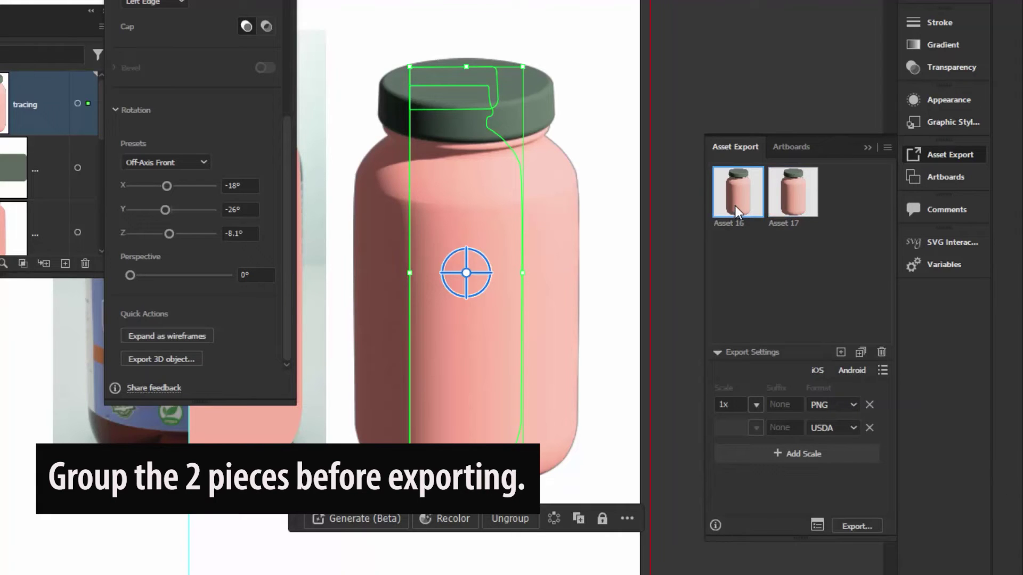
key("Delete")
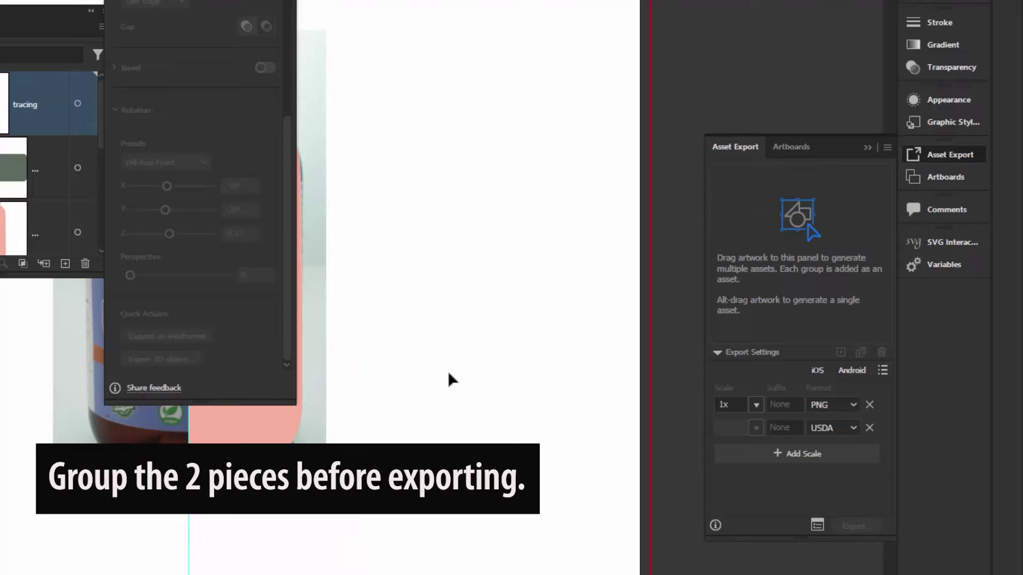
Step: Create a new blank Dimension scene and bring up Adobe Bridge
left_click(266, 438)
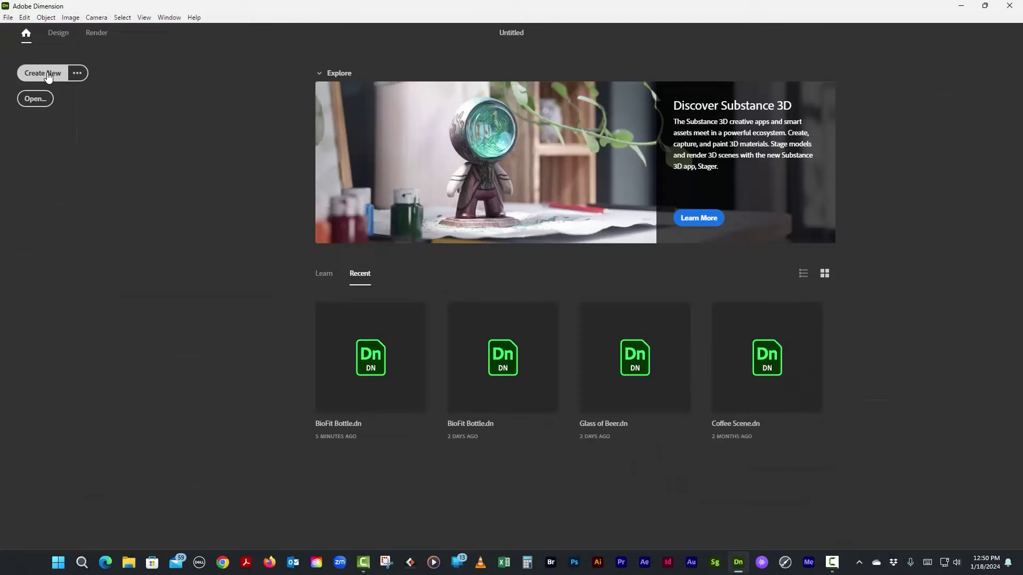
left_click(48, 74)
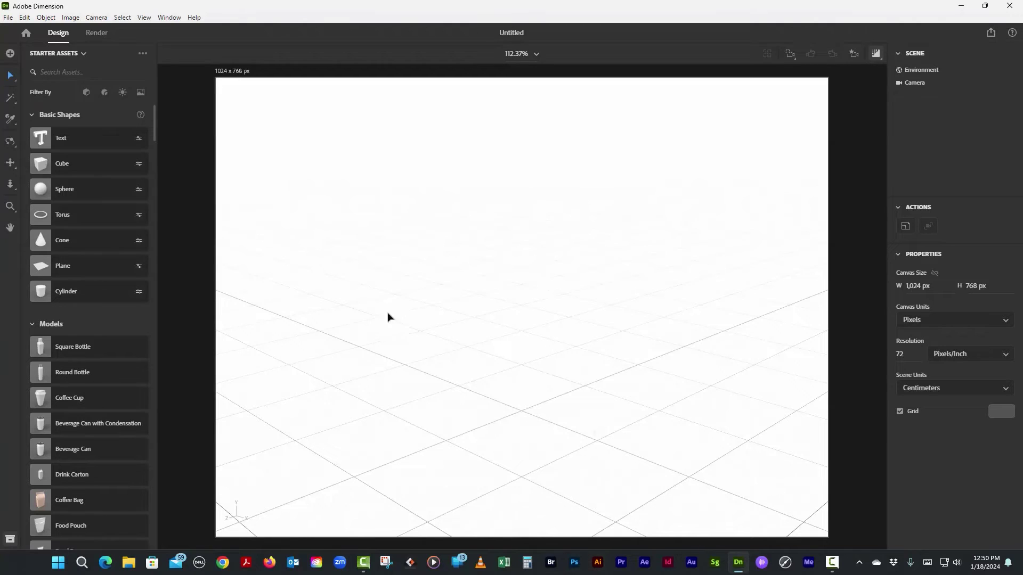
left_click(553, 569)
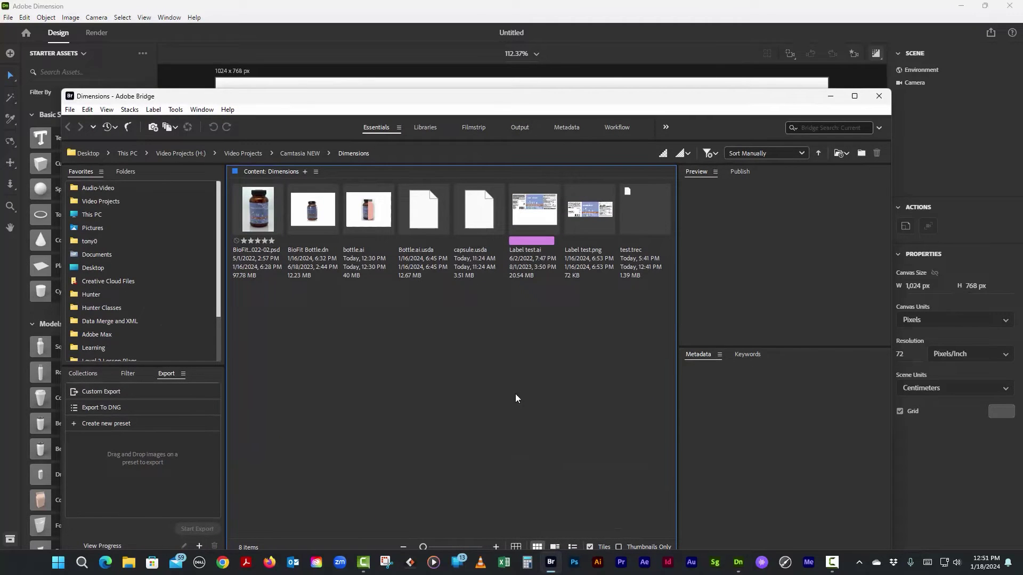
Step: Drag Bottle.ai.usda from Bridge's content pane onto the Dimension canvas
left_click_drag(481, 101, 704, 69)
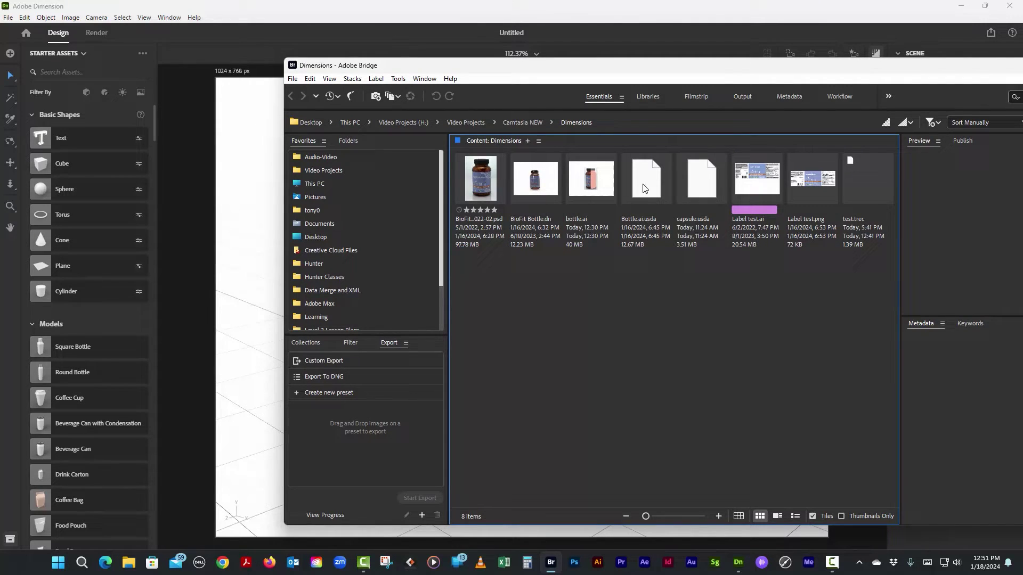
left_click_drag(643, 180, 252, 389)
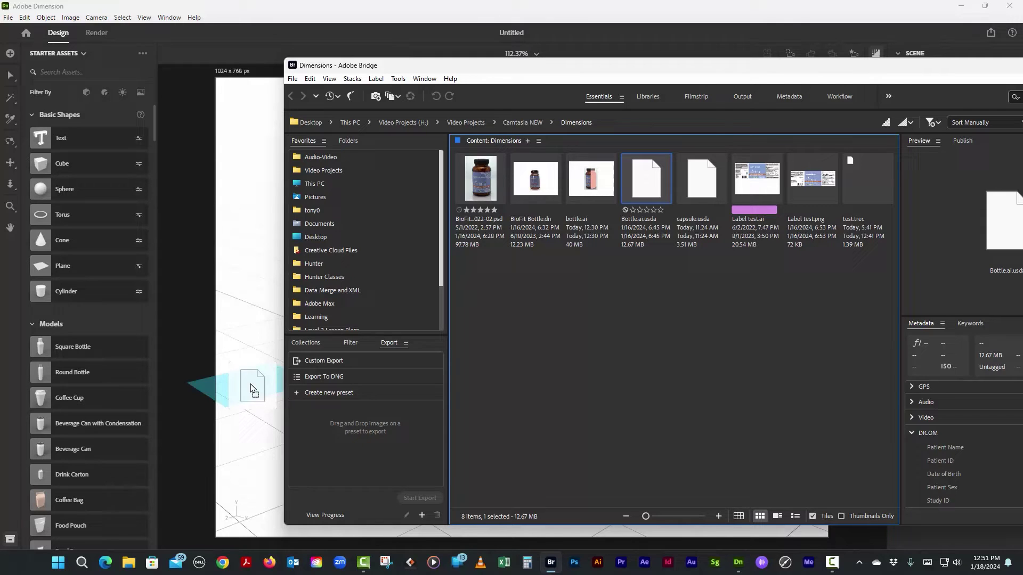
left_click_drag(252, 389, 434, 366)
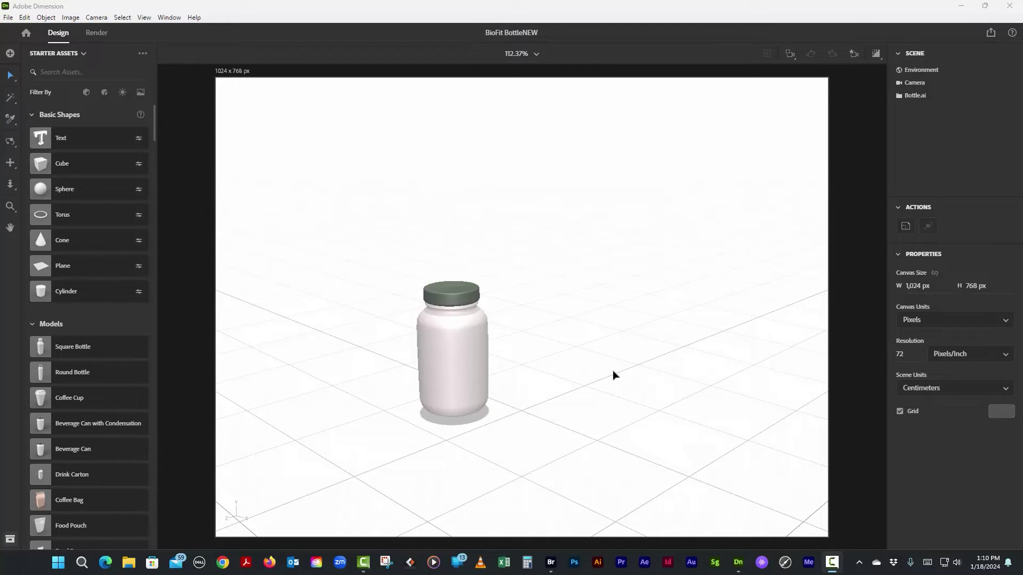
Step: Expand the imported bottle group and rename the lid mesh AdobeIllustratorMesh1 to 'Cap'
left_click(457, 354)
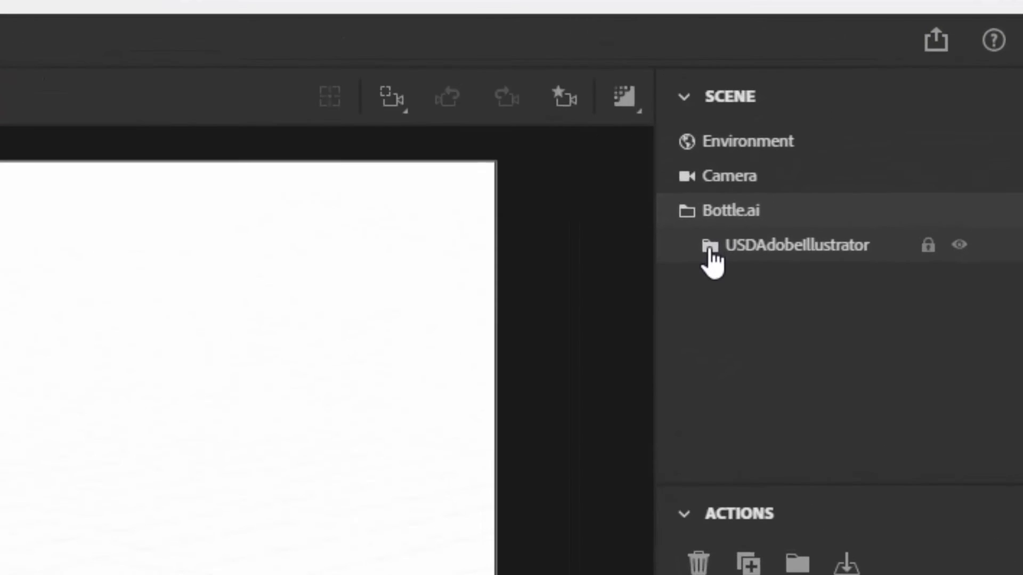
left_click(710, 248)
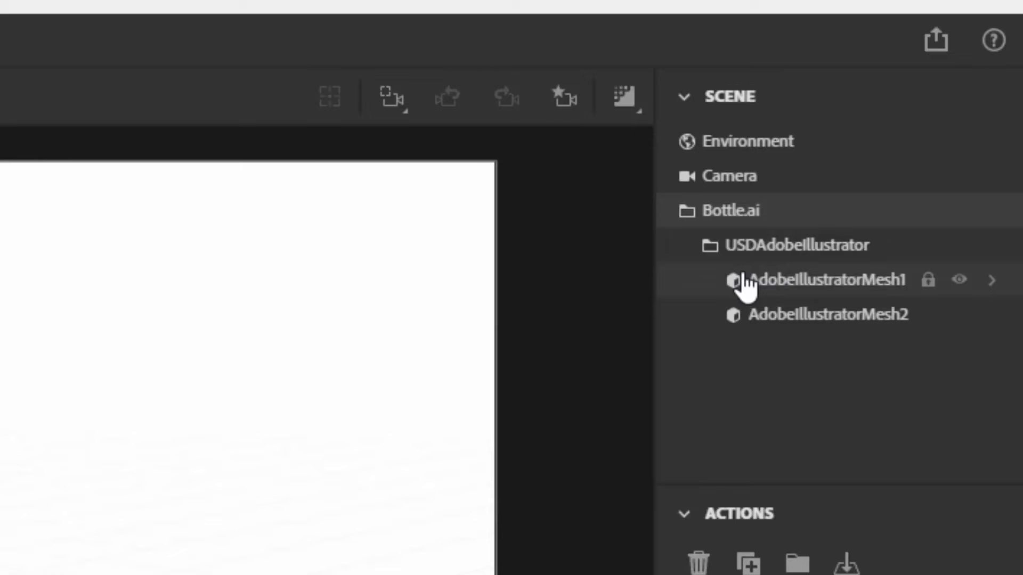
left_click(963, 298)
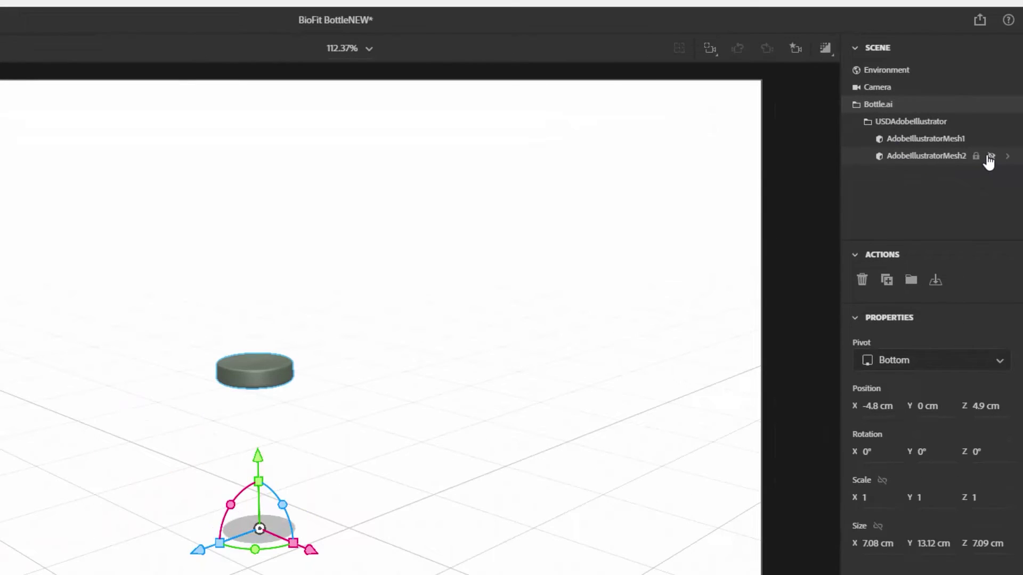
left_click(962, 299)
left_click(943, 146)
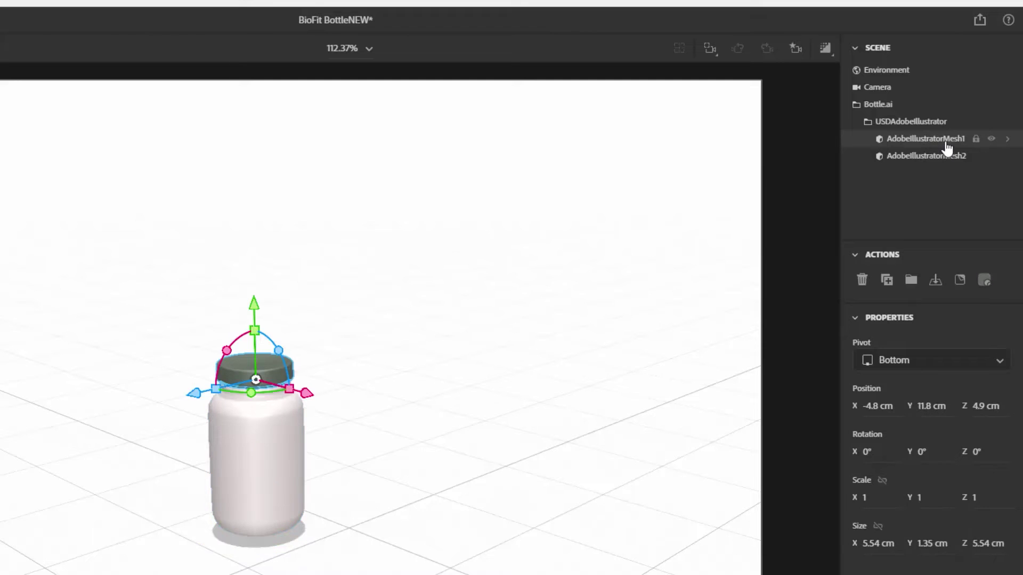
double_click(947, 140)
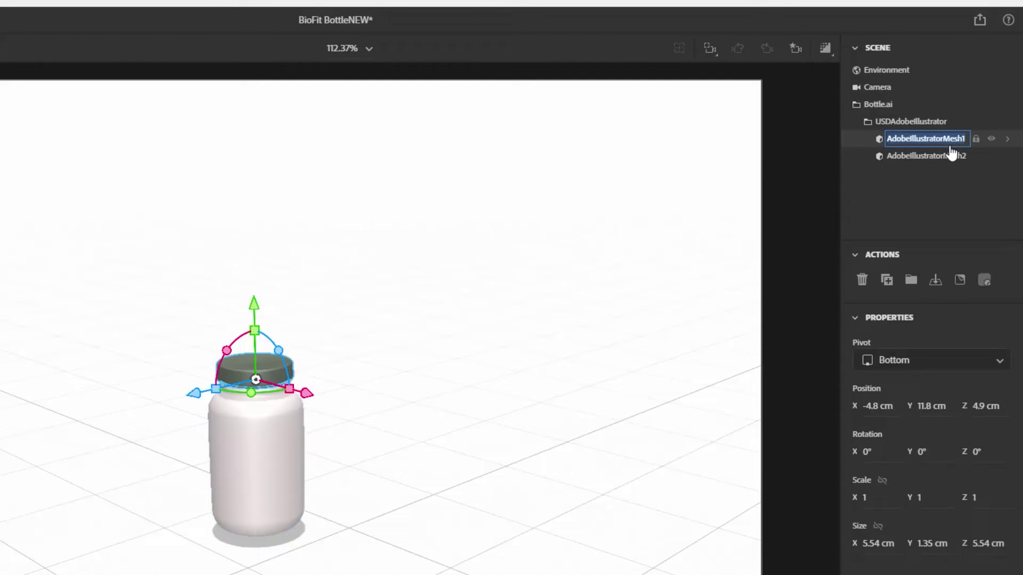
type("Ca")
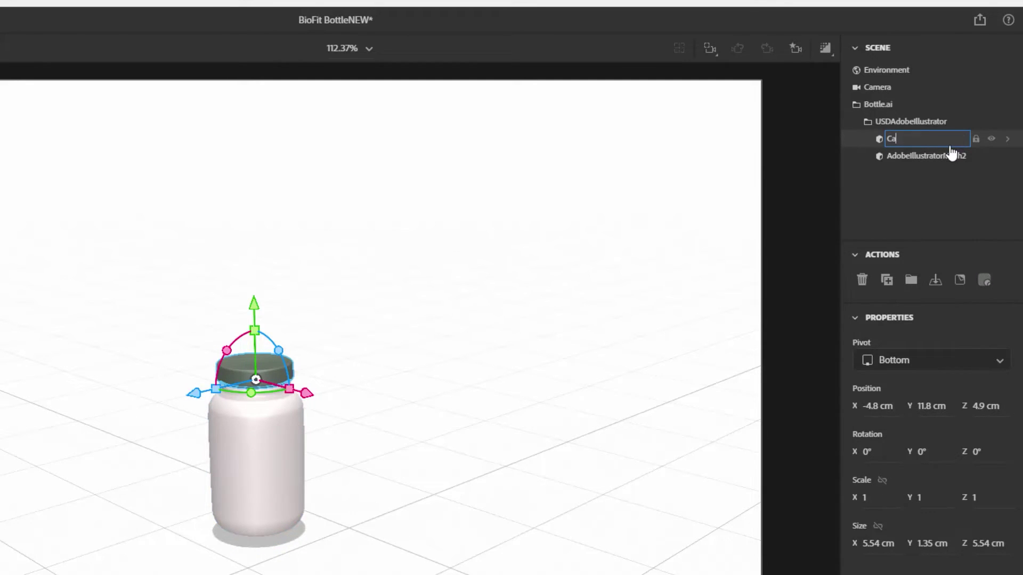
type("p")
key("Return")
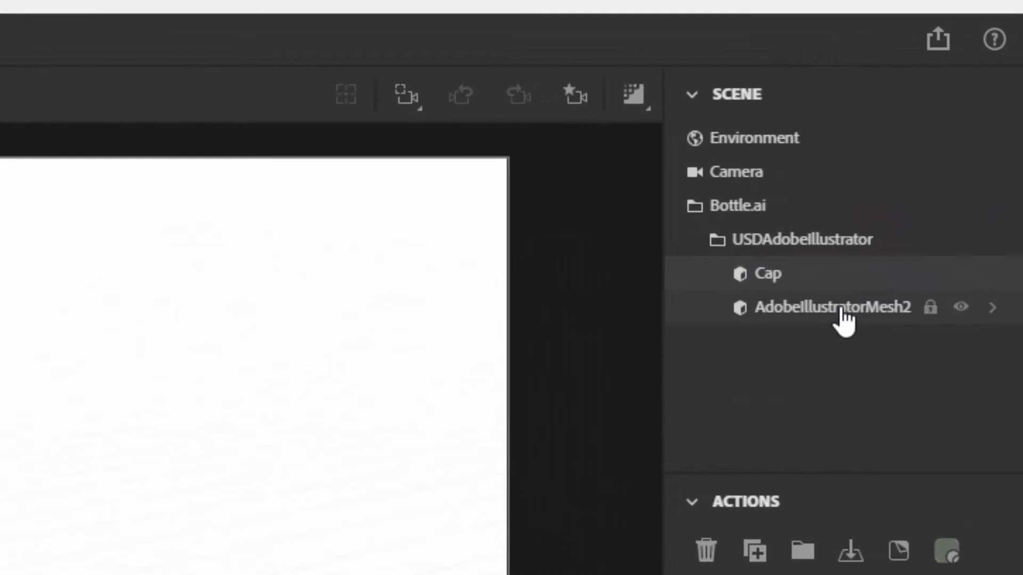
Step: Rename the body mesh AdobeIllustratorMesh2 to 'Bottle'
left_click(842, 310)
double_click(843, 319)
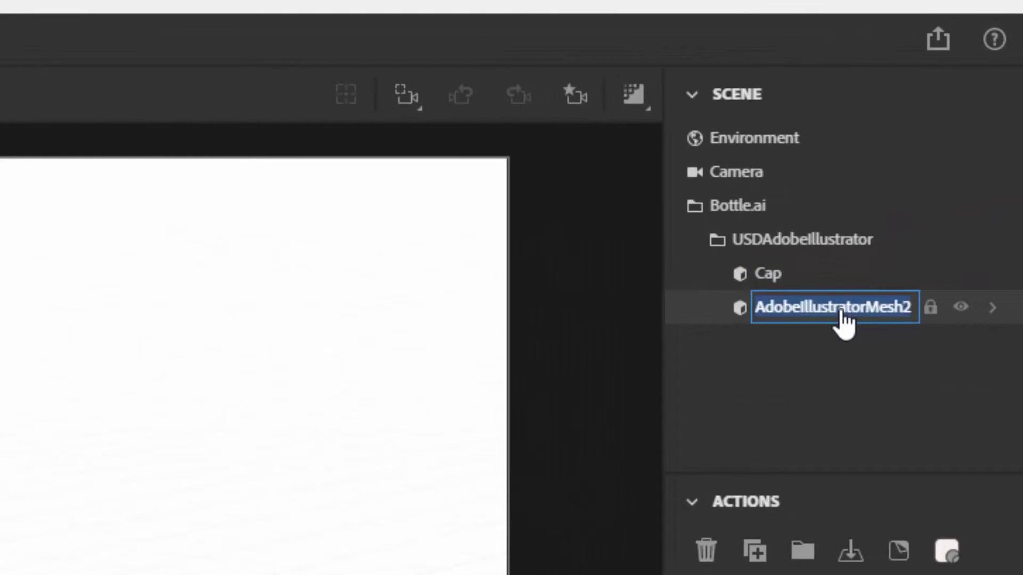
type("Bottle")
key("Return")
left_click(697, 445)
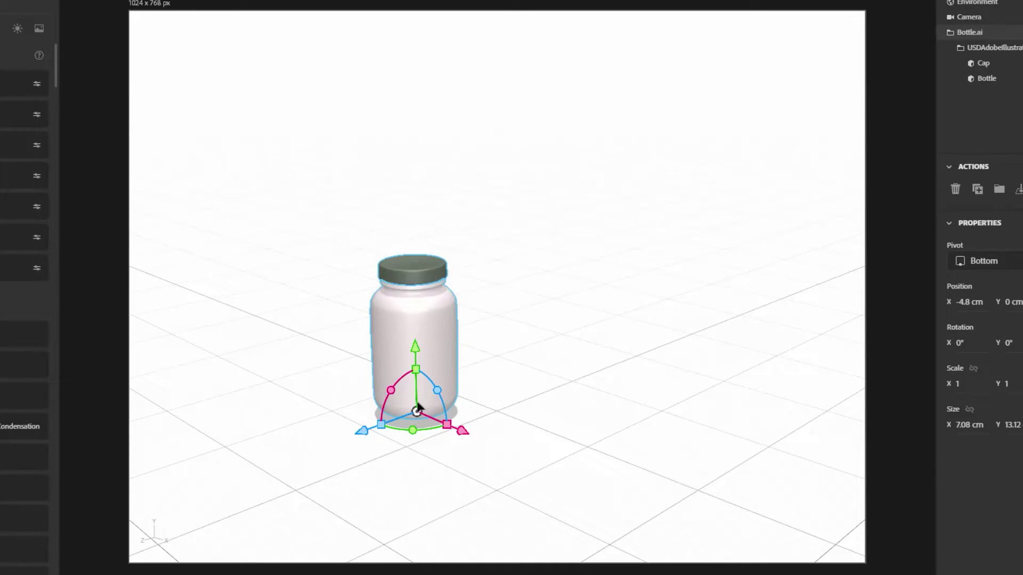
Step: Zoom in and pan so the bottle sits centred in the 1024 × 768 canvas, then reselect it
scroll(503, 382, "up", 5)
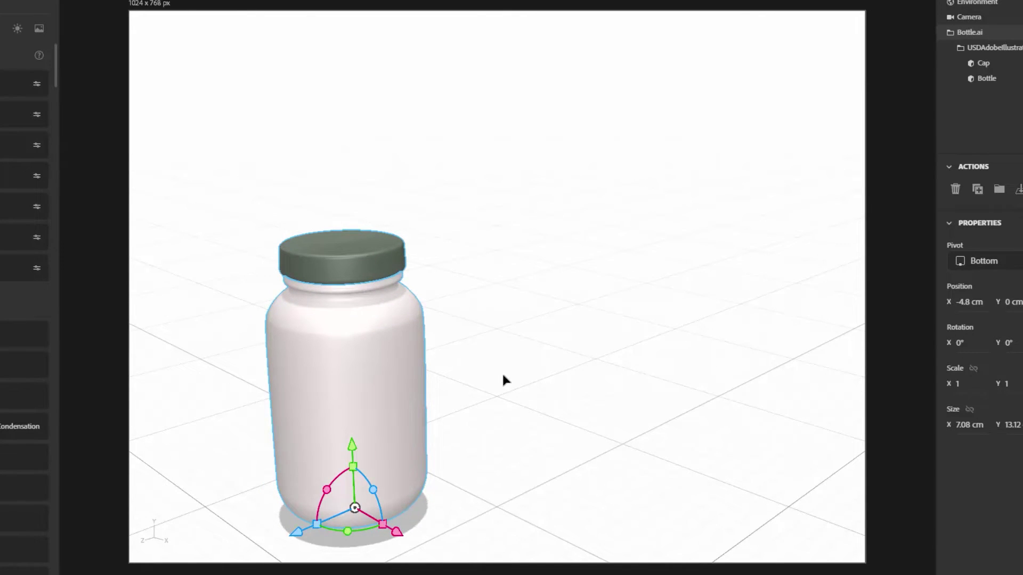
key("2")
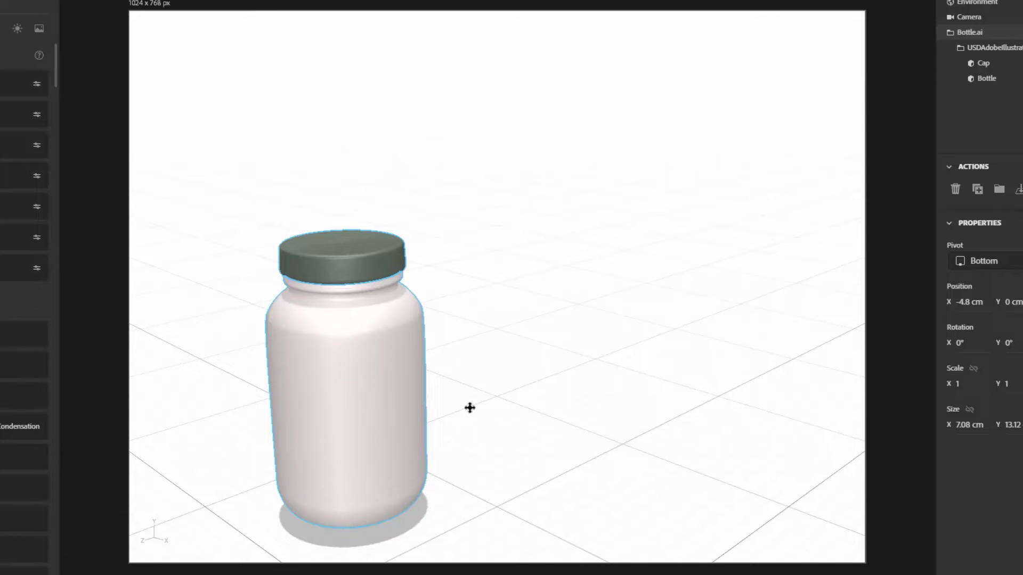
left_click_drag(468, 406, 571, 351)
key("v")
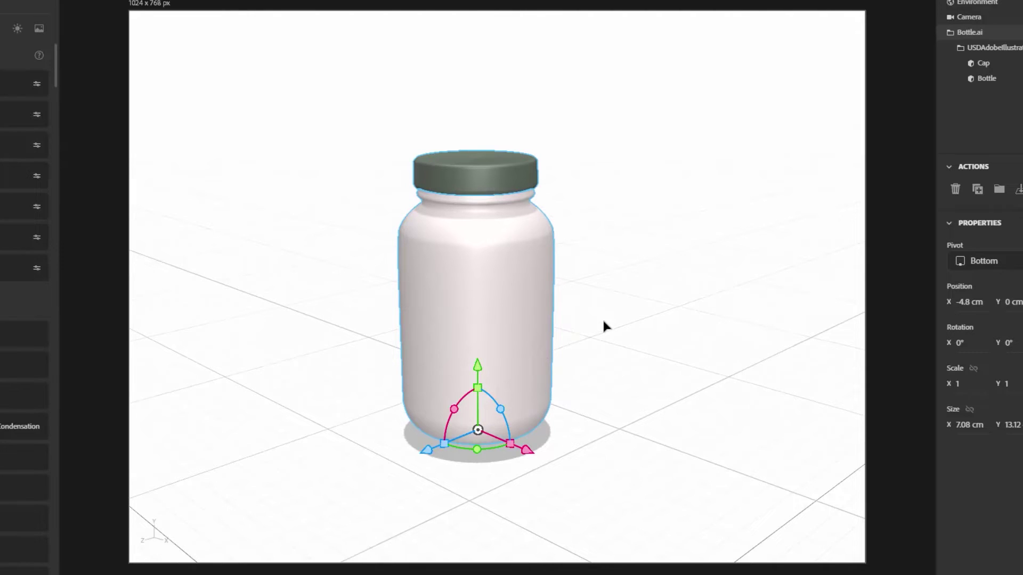
left_click(651, 290)
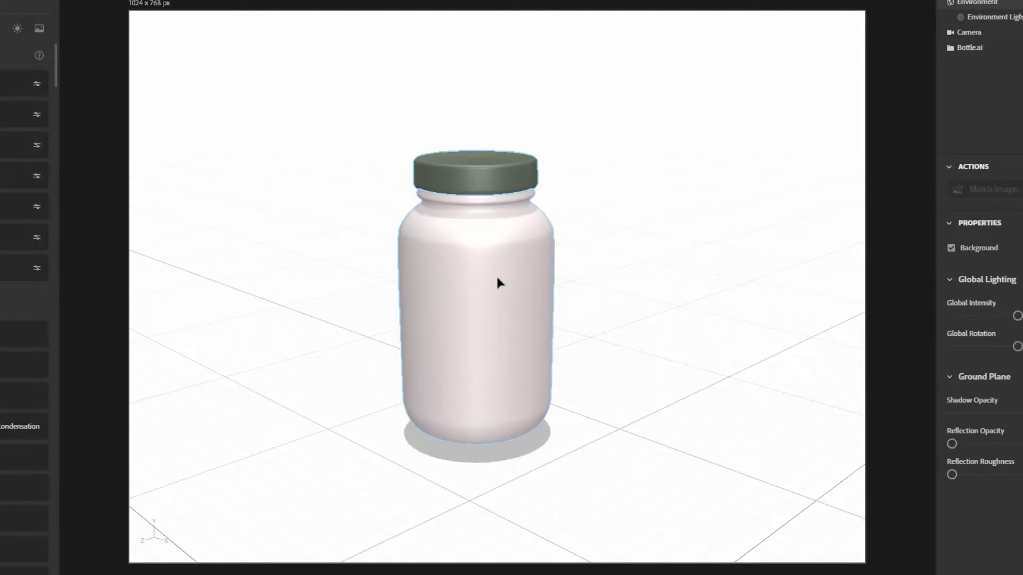
left_click(509, 276)
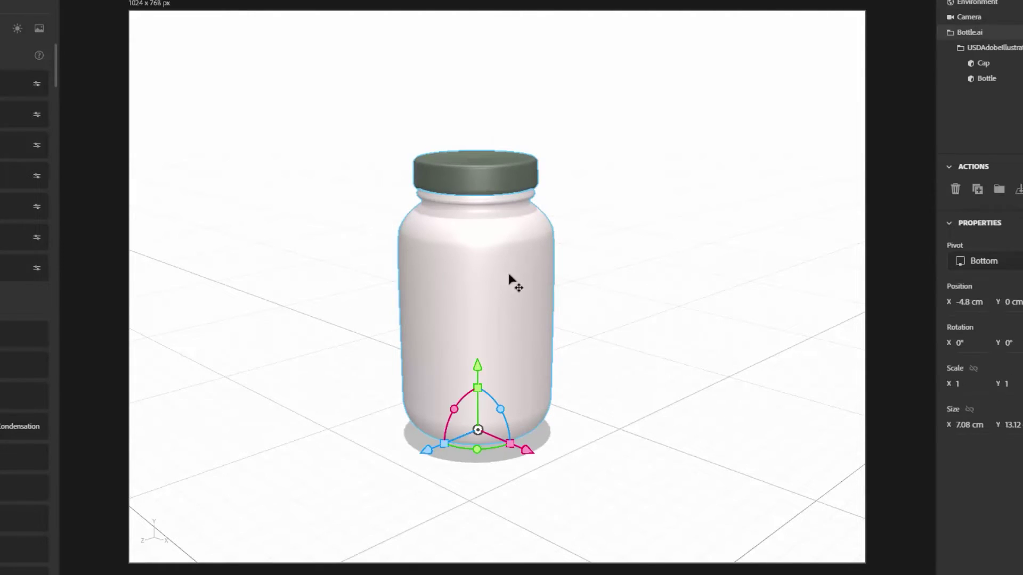
Step: Select the Cap and apply the red Fine Grain Plastic from Adobe Standard Materials
left_click(983, 64)
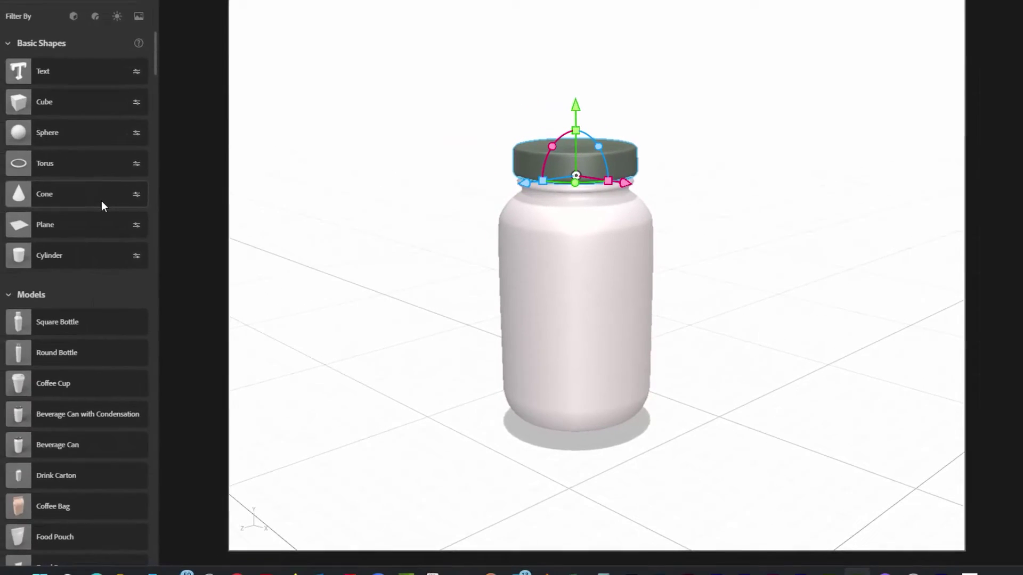
scroll(2, 216, "down", 2)
scroll(152, 204, "down", 15)
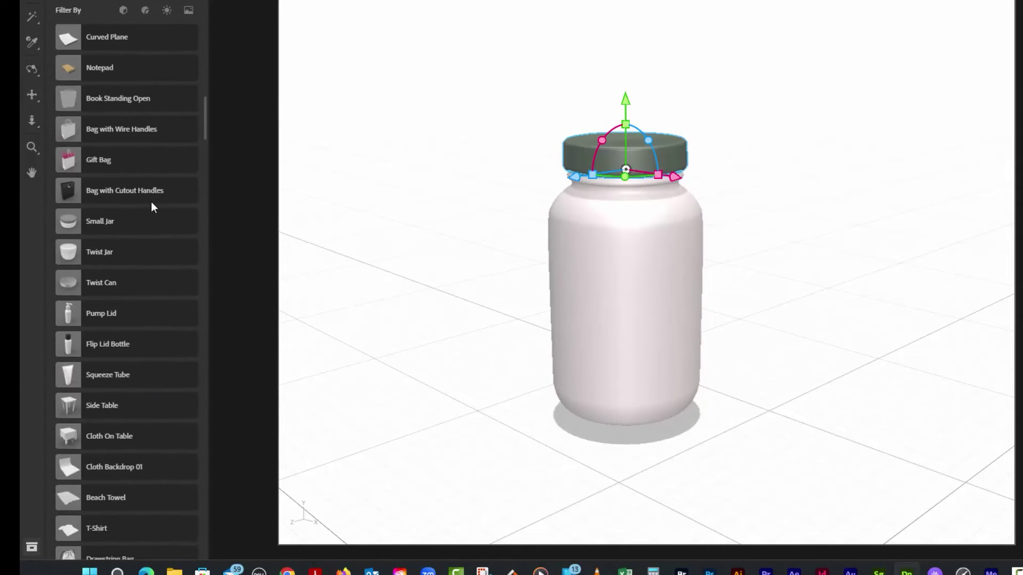
scroll(156, 208, "down", 3)
scroll(156, 208, "up", 18)
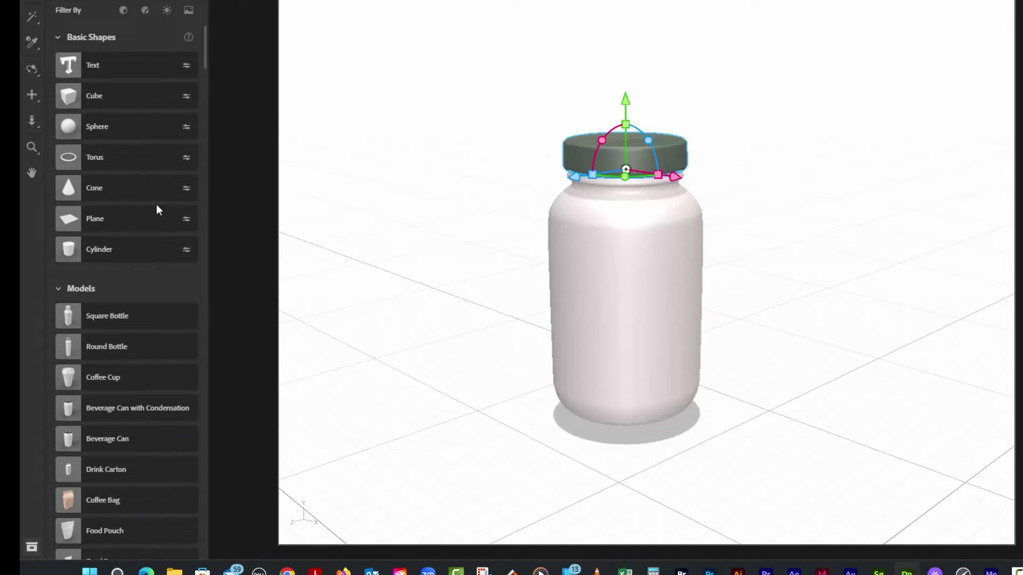
left_click(62, 290)
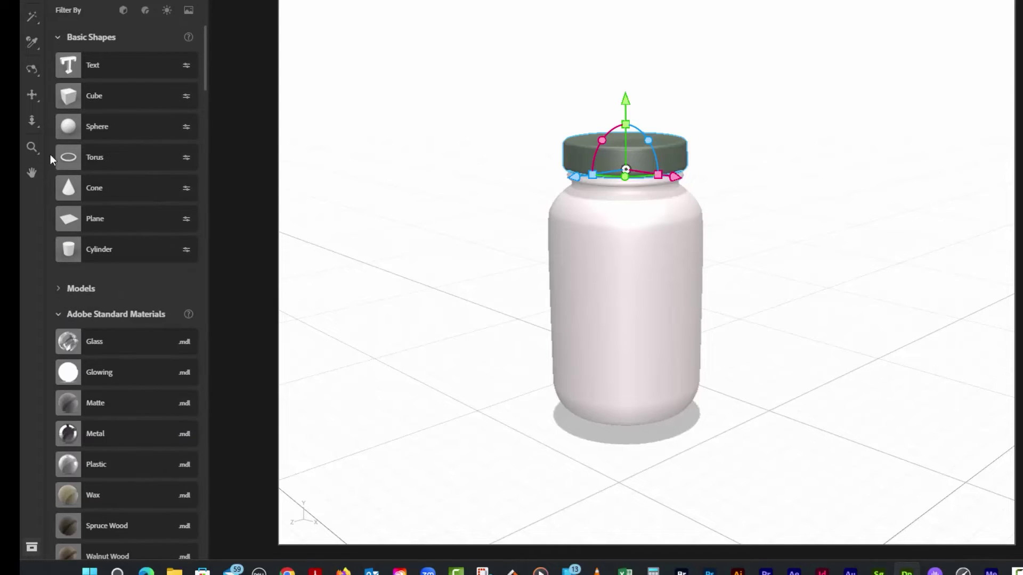
left_click(58, 38)
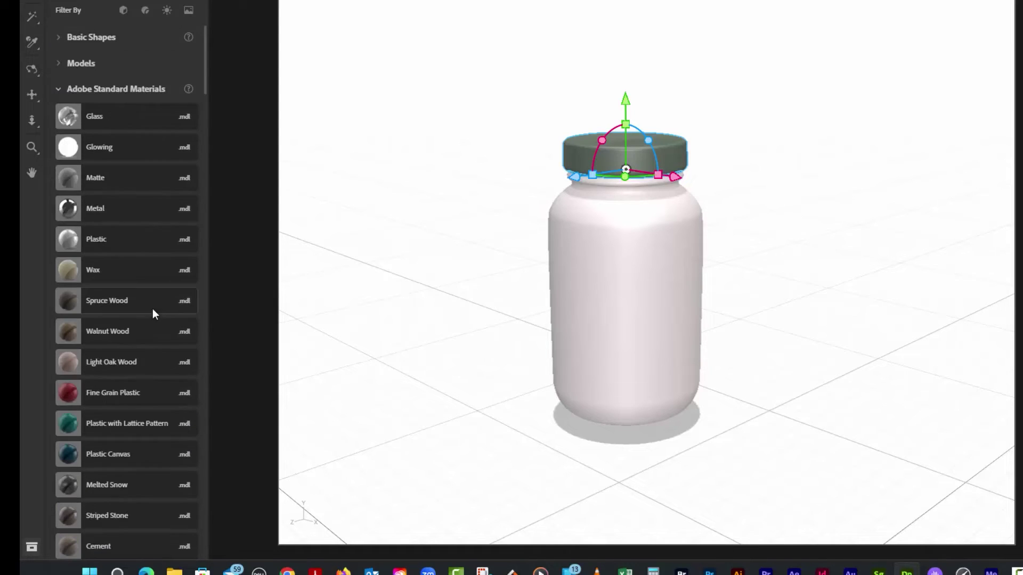
left_click(117, 391)
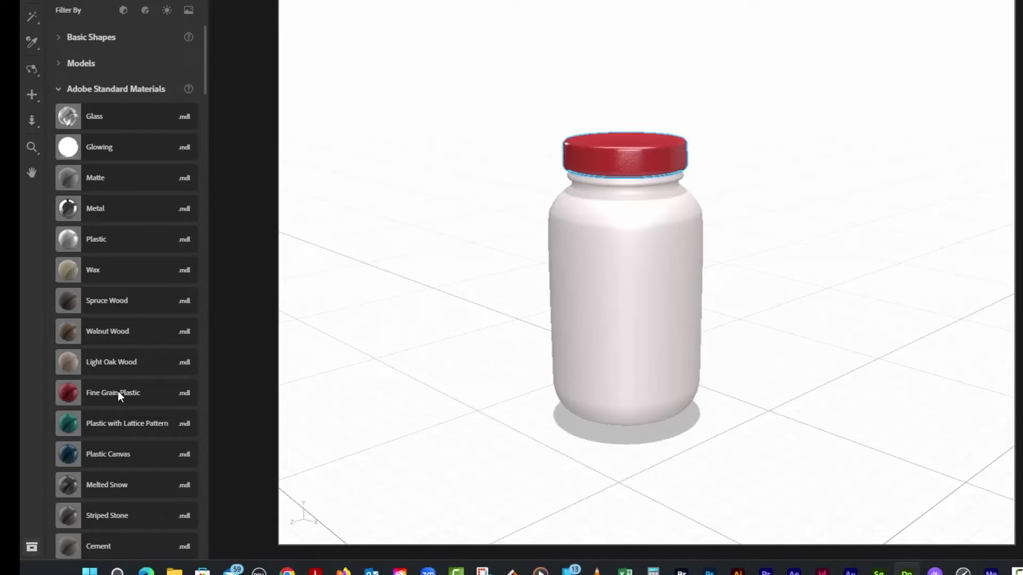
Step: Select the bottle body and filter the material assets by 'glass'
left_click(627, 292)
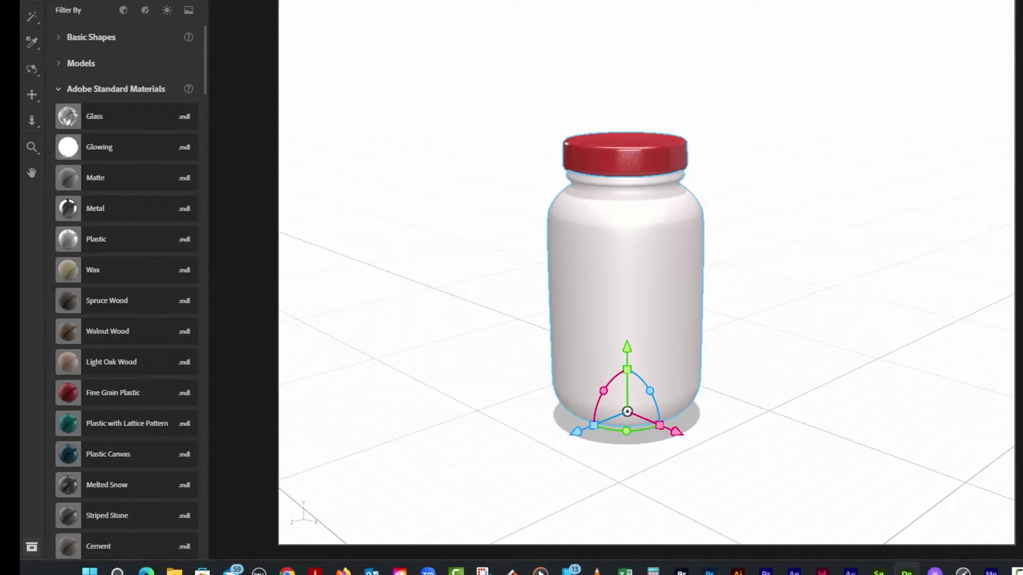
type("glass")
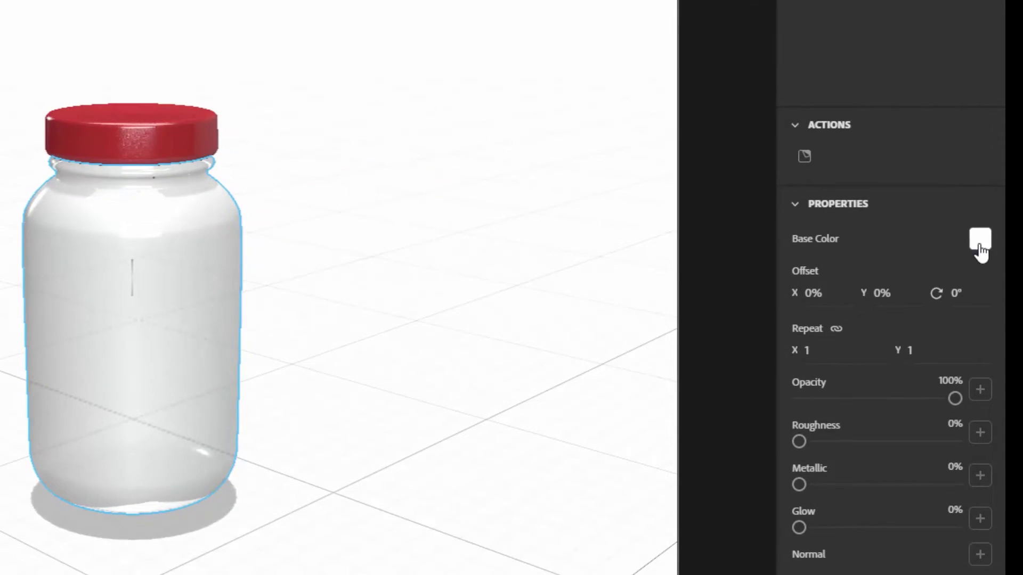
Step: Change the glass body's base colour from white to a brown-orange amber shade
left_click(980, 244)
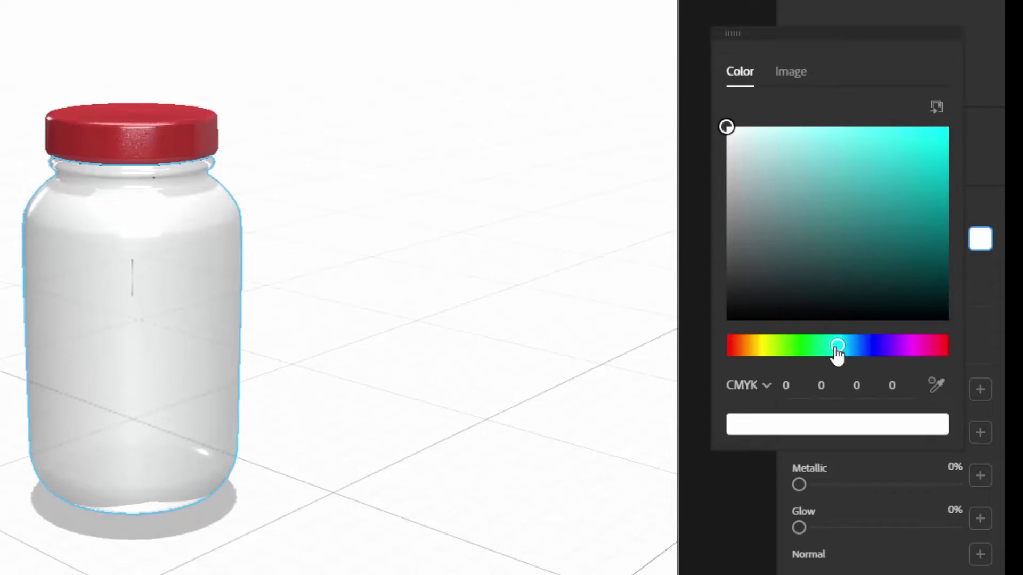
left_click_drag(838, 346, 746, 347)
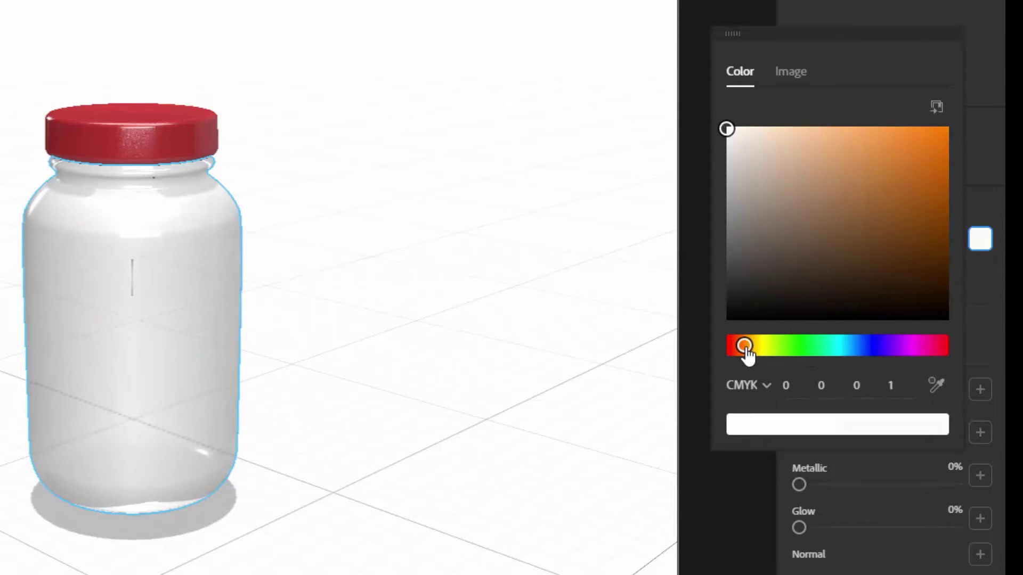
left_click(849, 165)
left_click(342, 433)
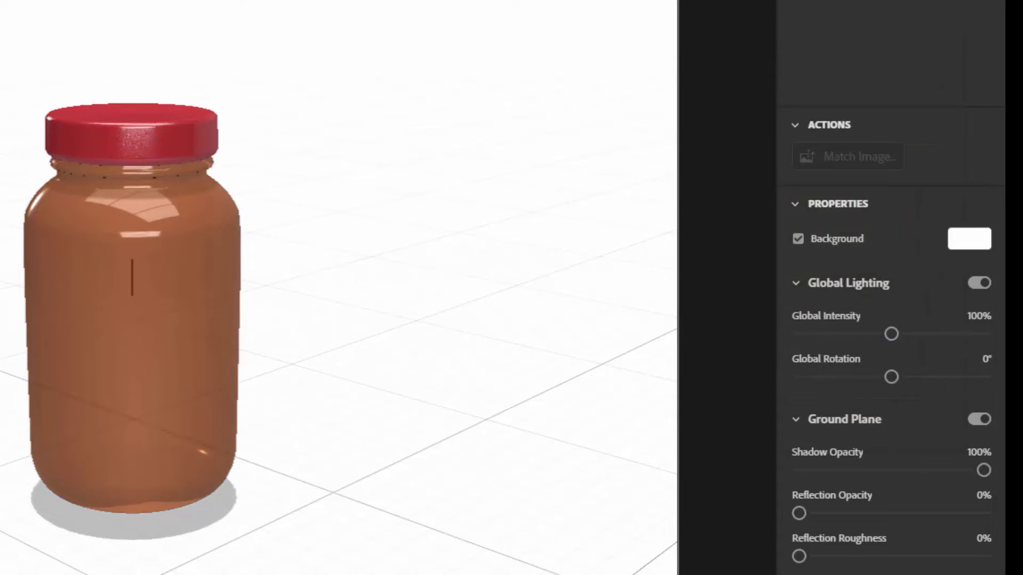
Step: Select the Bottle body mesh in the Scene panel and open its glass material settings
left_click(857, 23)
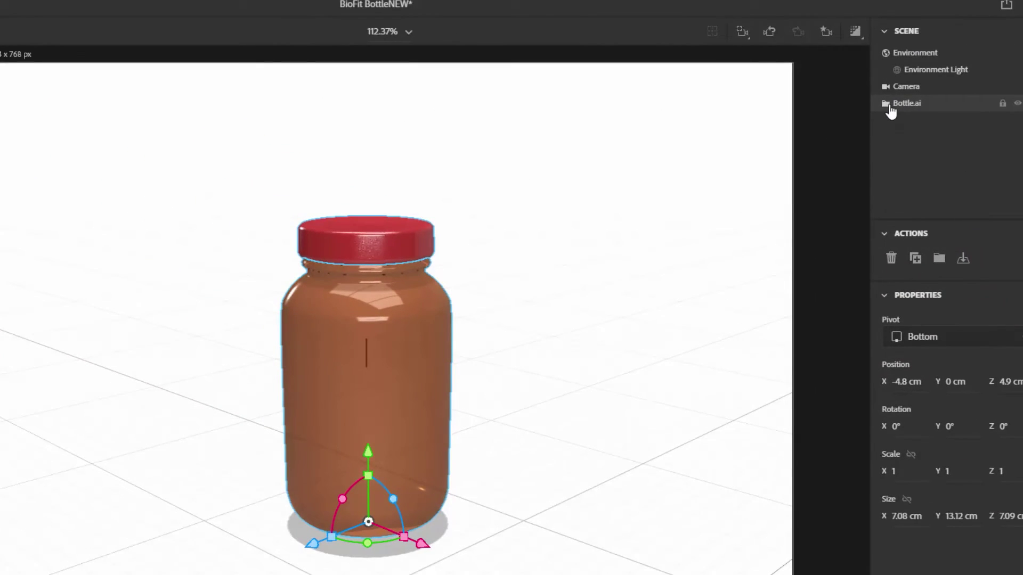
left_click(889, 106)
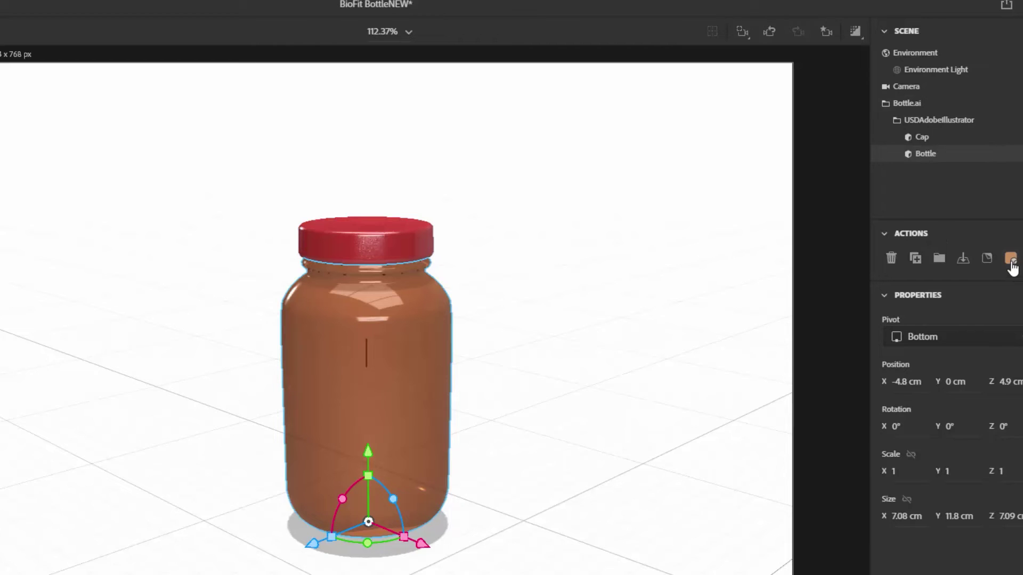
key("super+plus")
key("super+Escape")
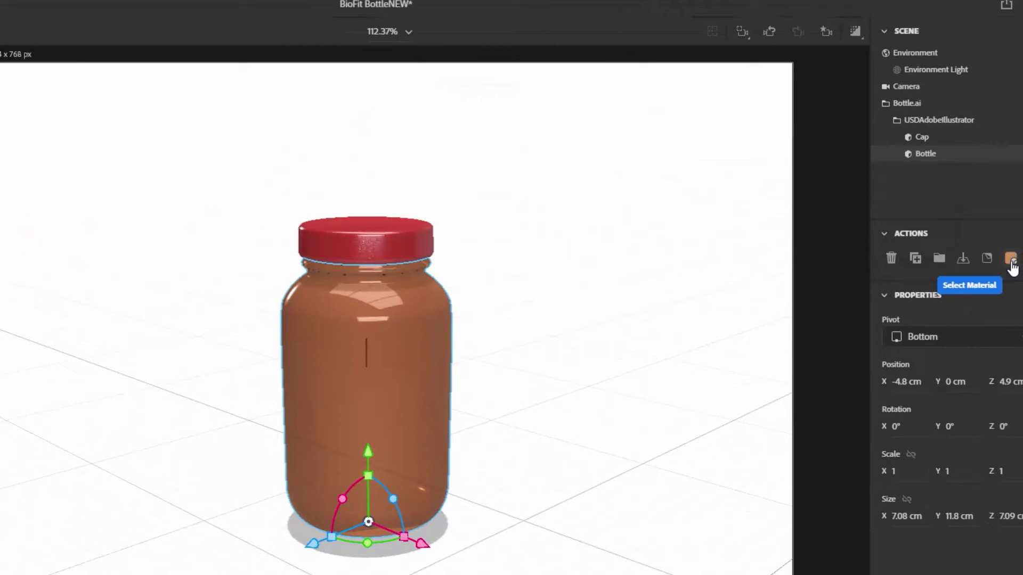
left_click(1011, 261)
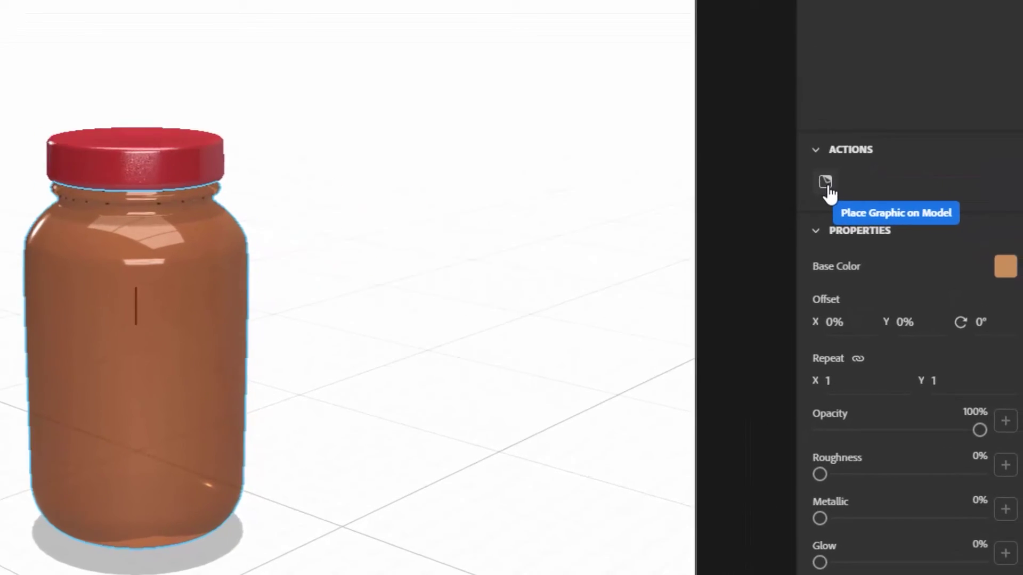
Step: Place Label test.png as a graphic on the amber bottle body
left_click(825, 184)
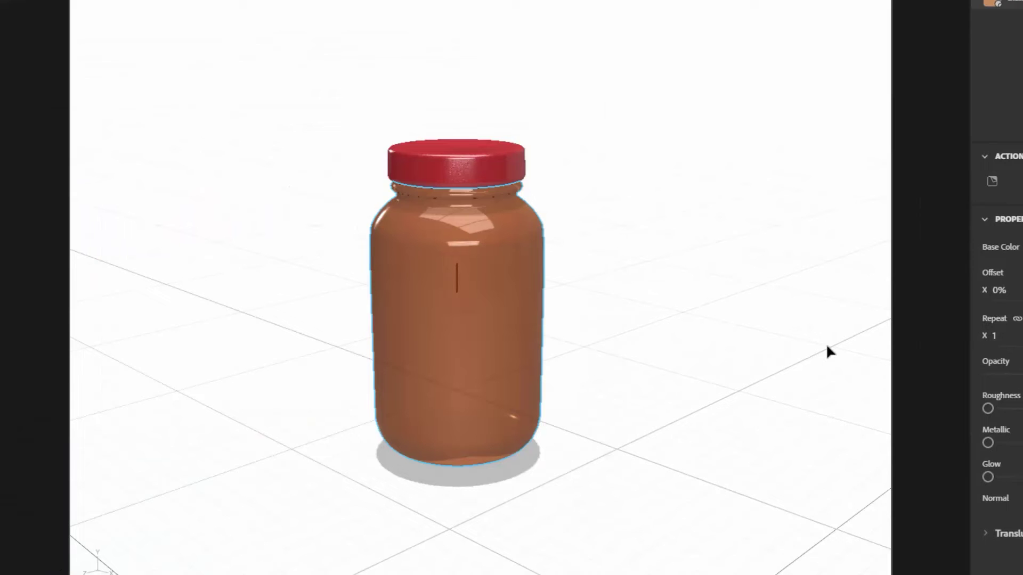
left_click(692, 273)
left_click(502, 279)
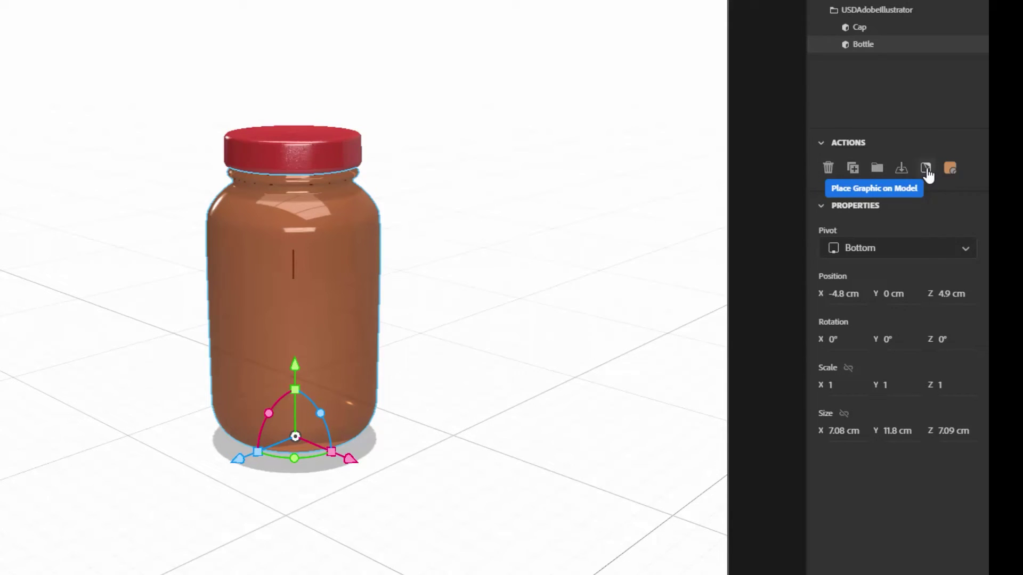
left_click(926, 169)
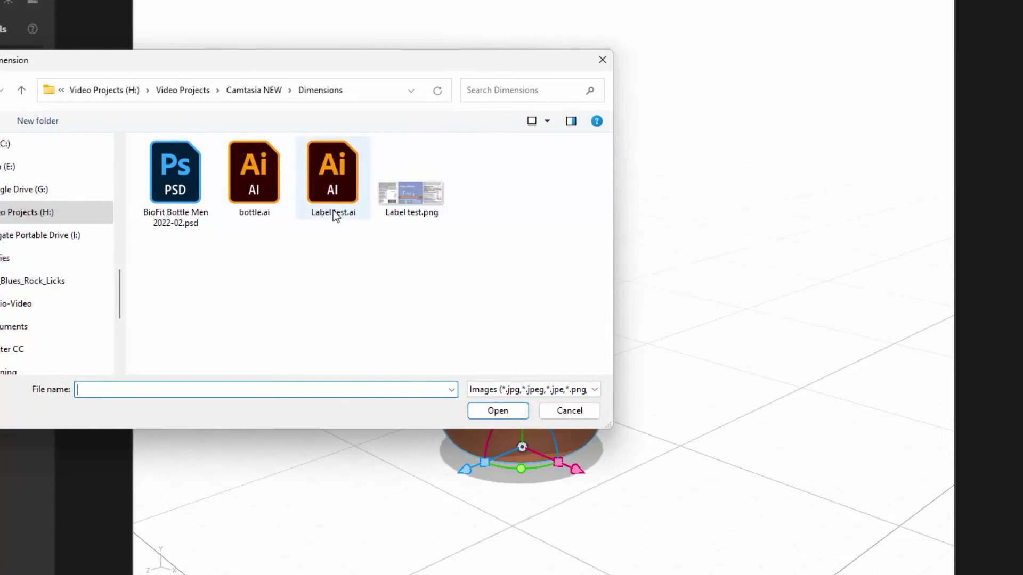
left_click(420, 191)
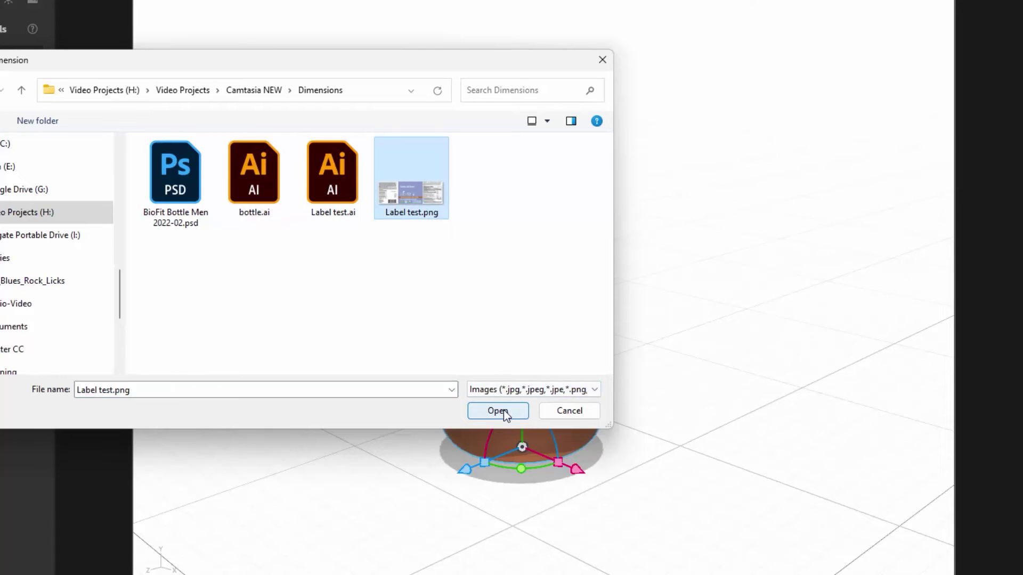
left_click(516, 415)
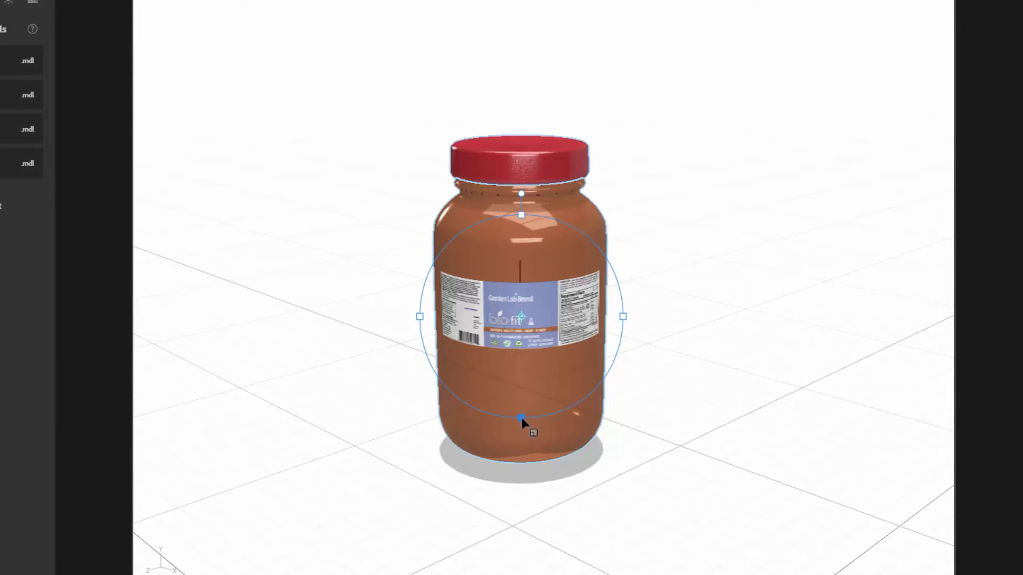
Step: Scale up, widen and reposition the BioFit label decal so it wraps the bottle's front
left_click_drag(521, 418, 567, 521)
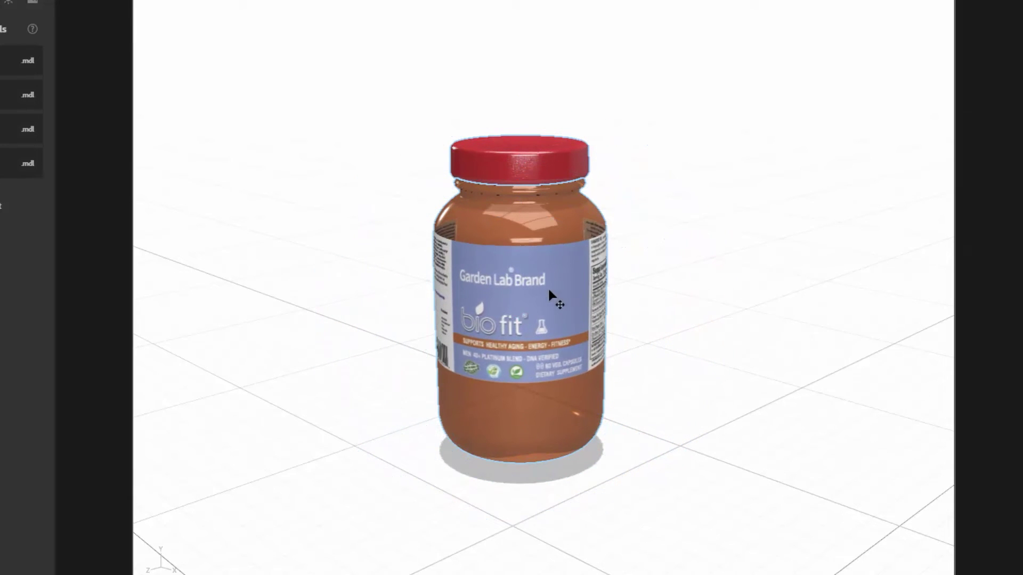
left_click_drag(548, 287, 551, 315)
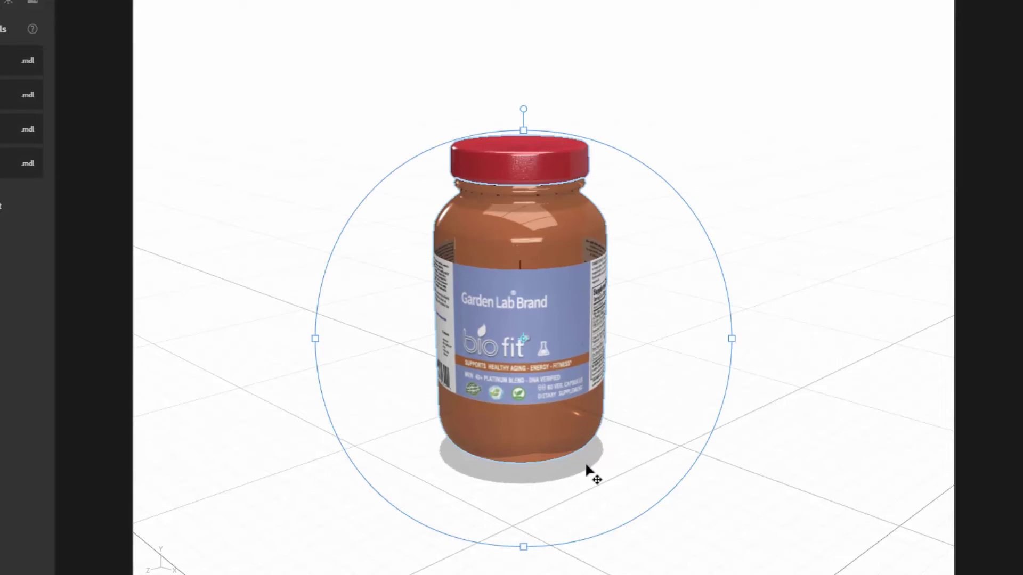
left_click_drag(523, 547, 543, 574)
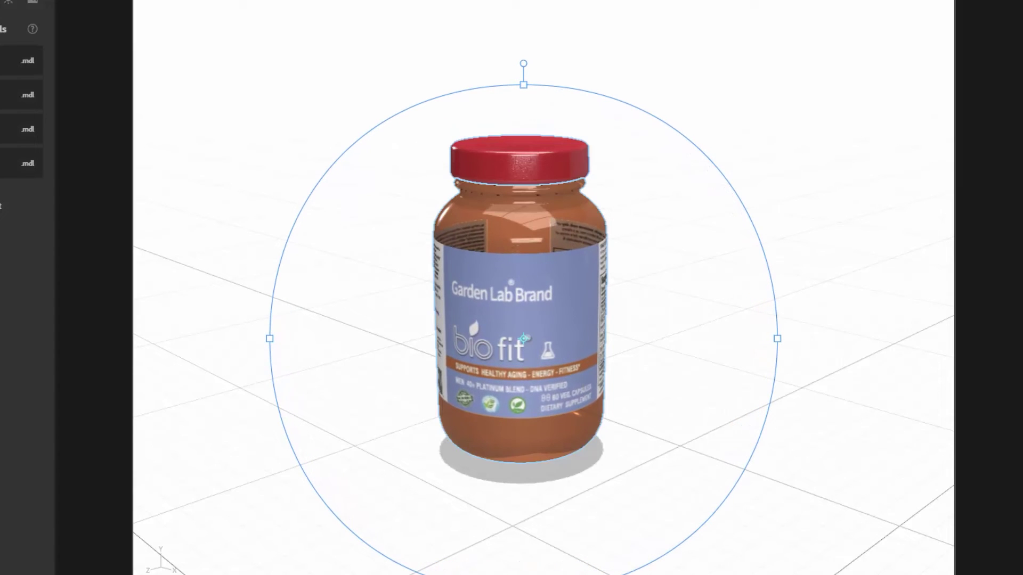
left_click_drag(776, 341, 746, 352)
mouse_move(537, 296)
left_mouse_down()
mouse_move(541, 309)
mouse_move(542, 293)
left_mouse_up()
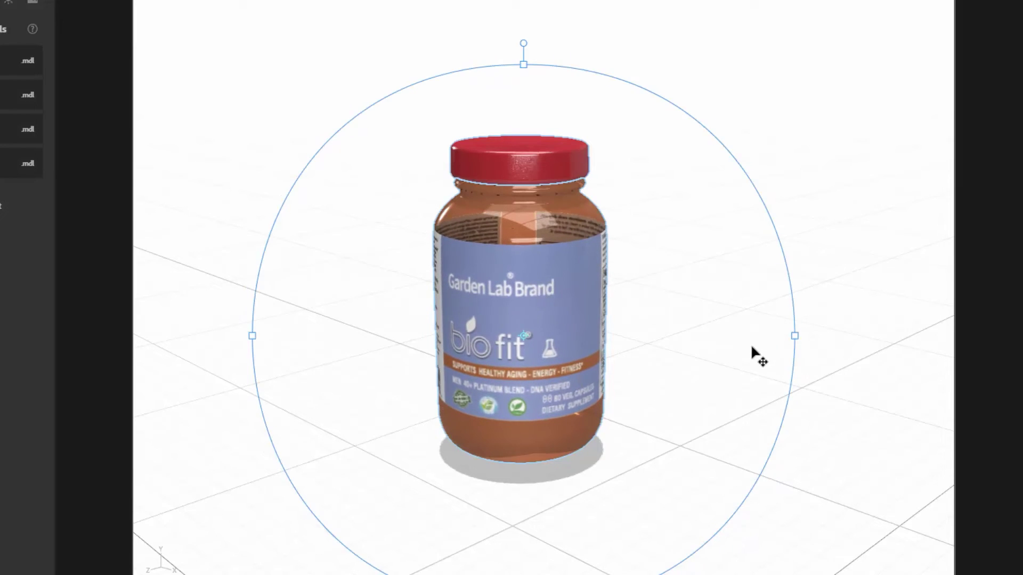
left_click(855, 328)
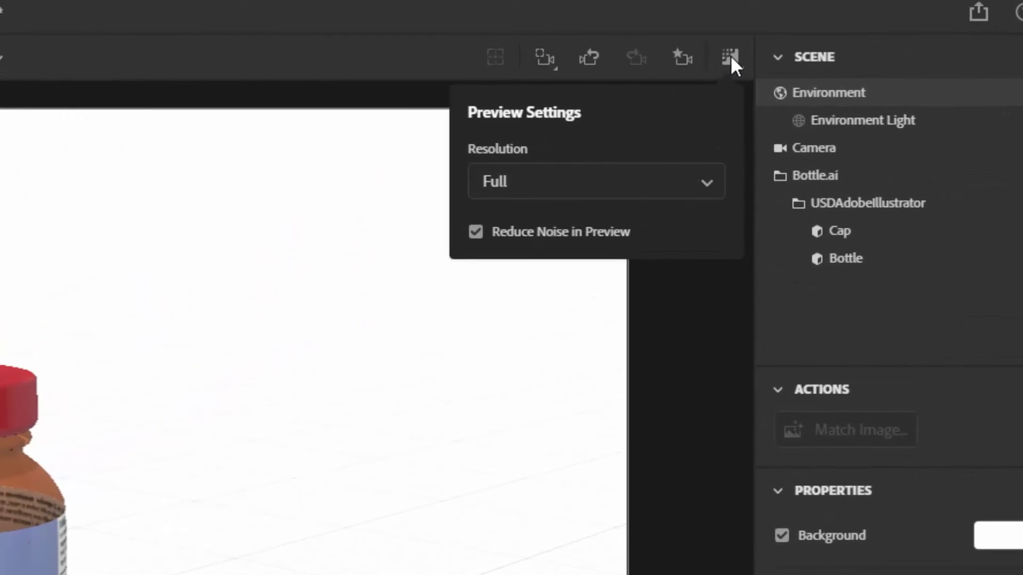
Step: Turn on the photoreal render preview and rotate the Bottle.ai model around its vertical axis
left_click(730, 55)
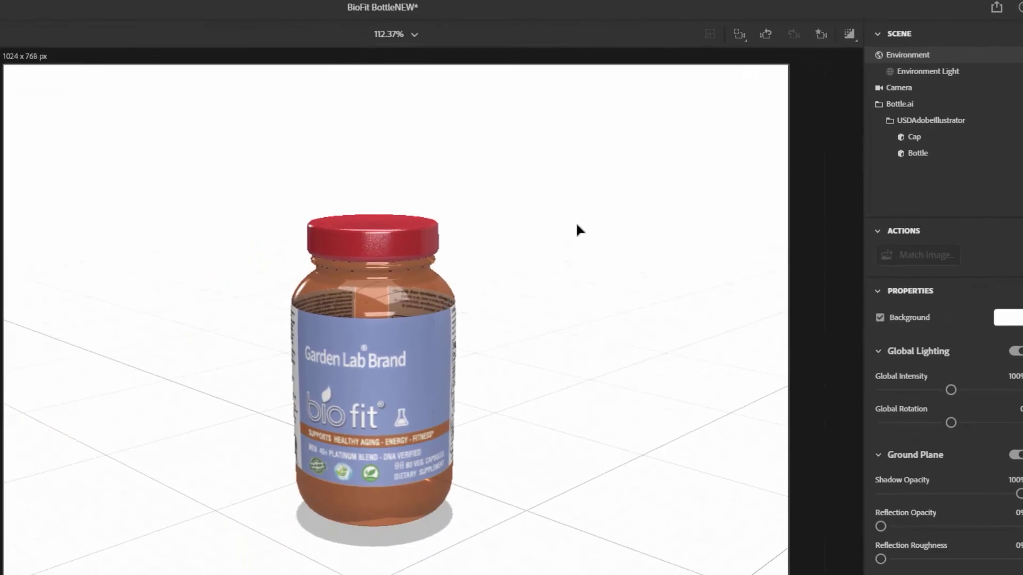
left_click(849, 35)
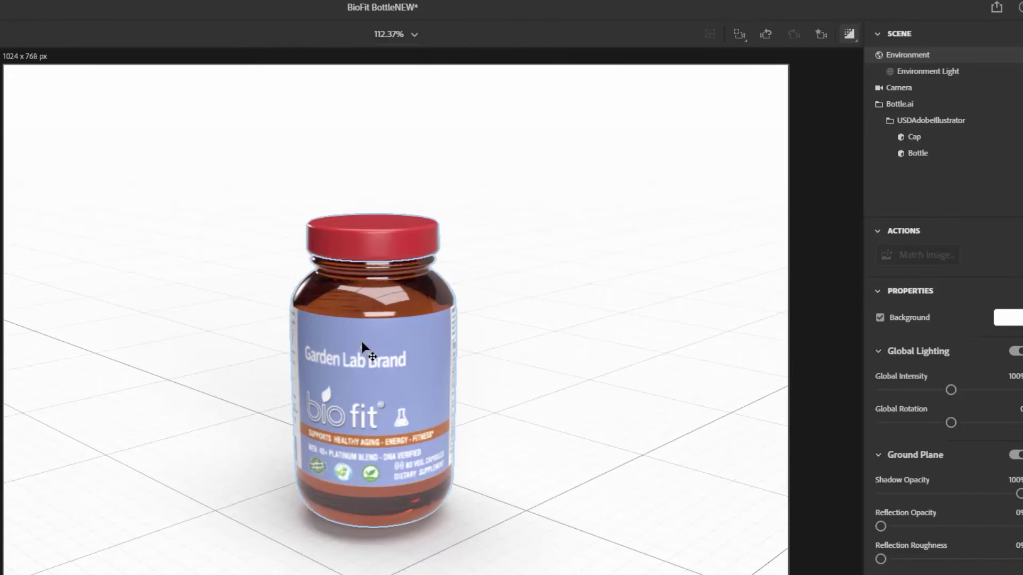
left_click(383, 466)
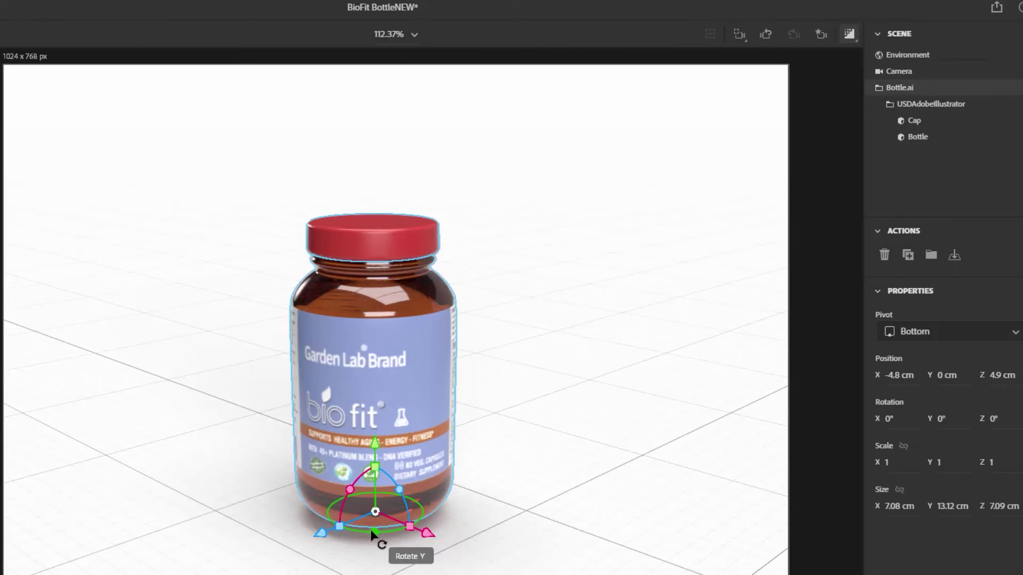
left_click_drag(373, 532, 153, 347)
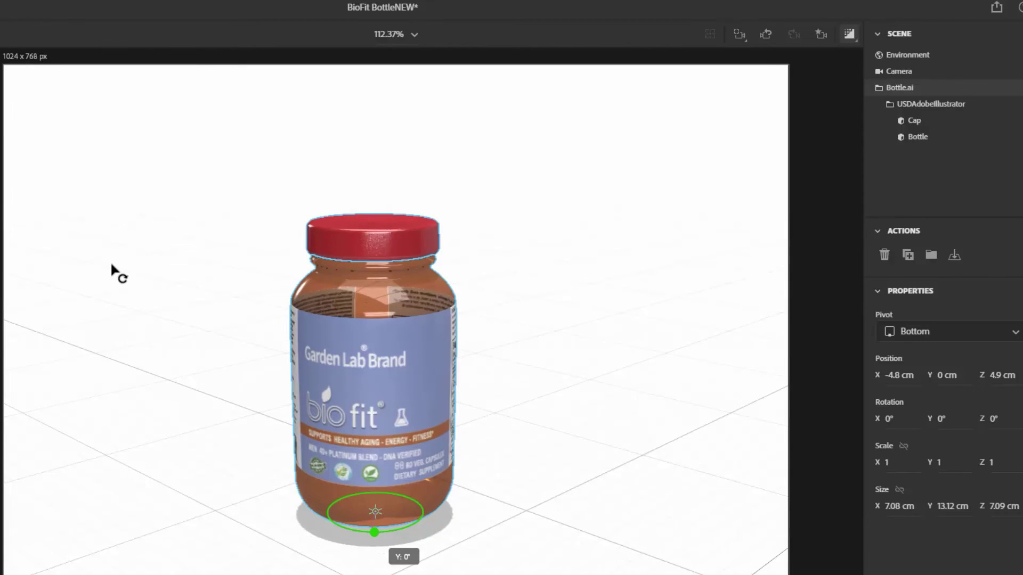
left_click_drag(112, 264, 111, 264)
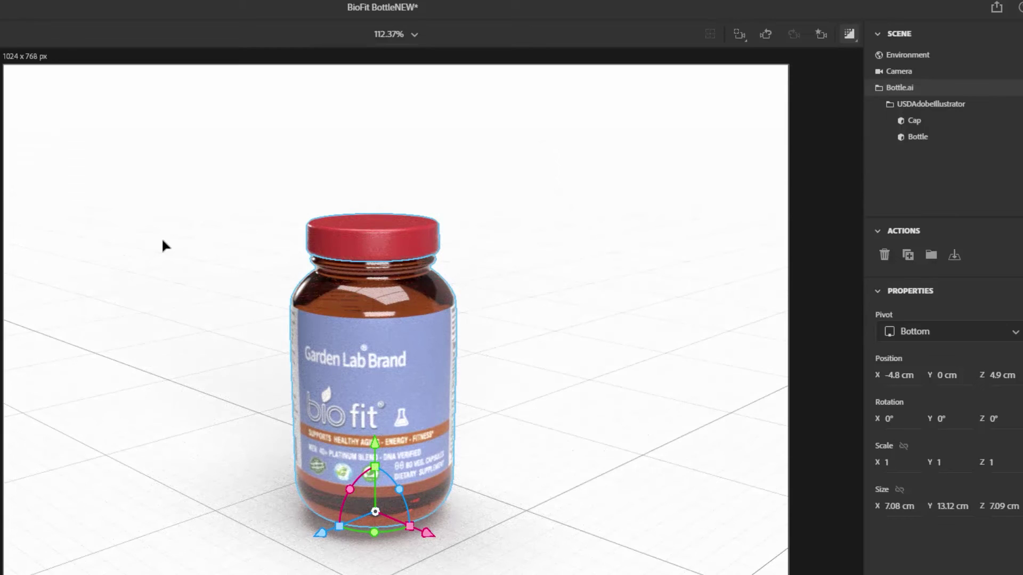
Step: Orbit the camera to a lower, front-on view centring the bottle
key("1")
left_click_drag(224, 277, 231, 278)
left_click_drag(426, 400, 485, 409)
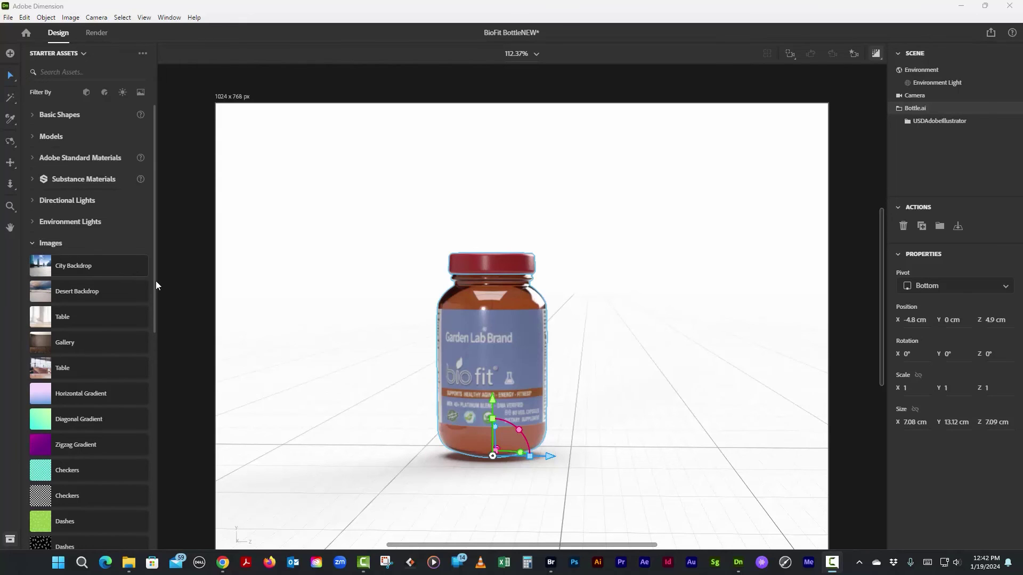
Step: Use the Table photo as backdrop and match canvas size, lights and camera perspective to it
mouse_move(155, 285)
left_mouse_down()
mouse_move(153, 380)
mouse_move(156, 293)
left_mouse_up()
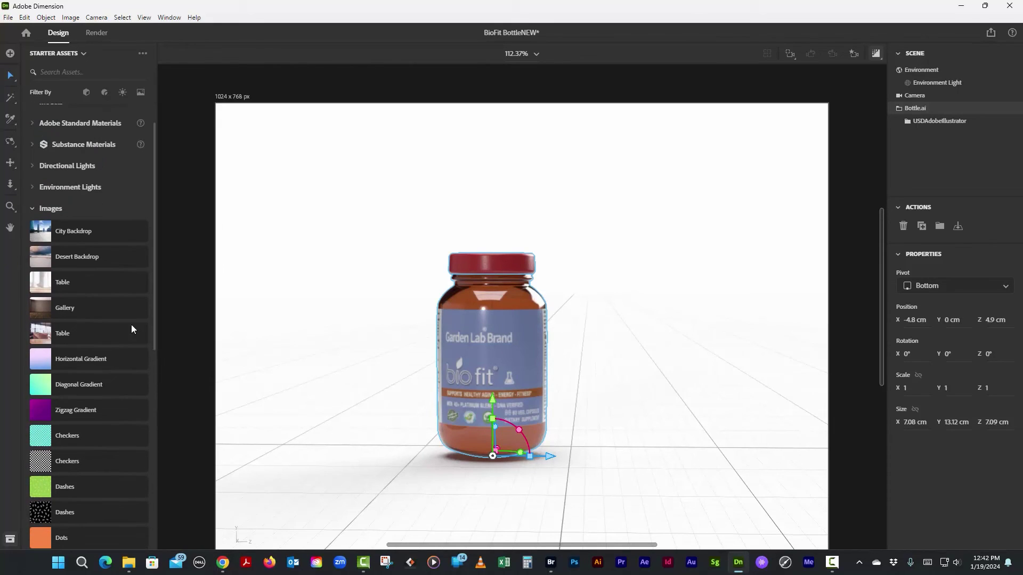
left_click(72, 334)
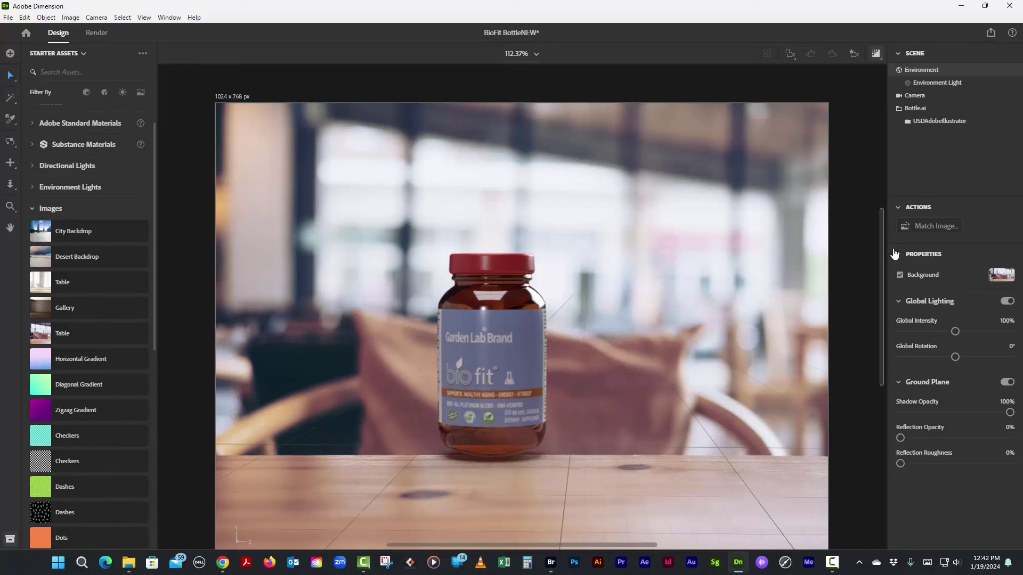
left_click(936, 226)
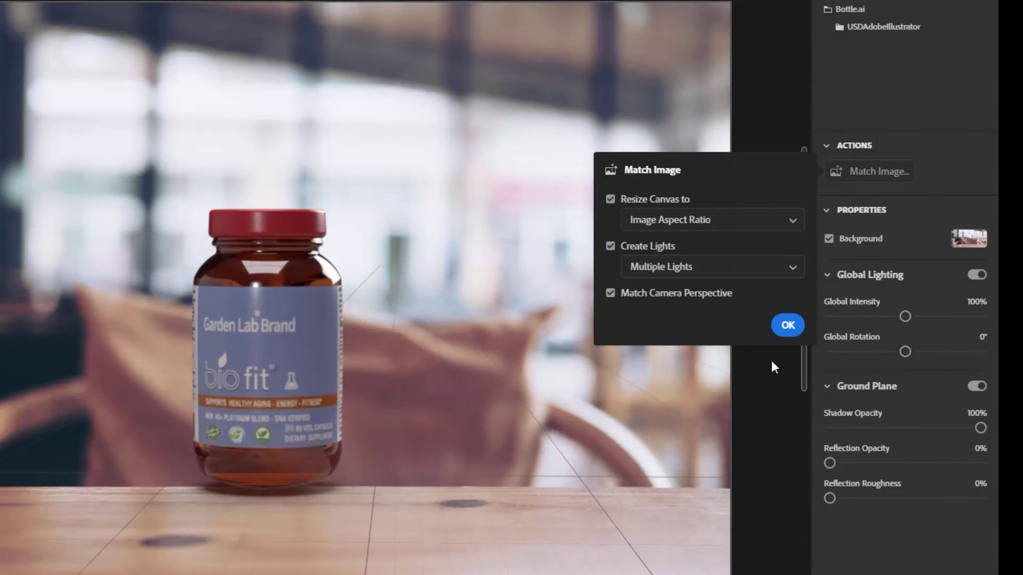
left_click(788, 327)
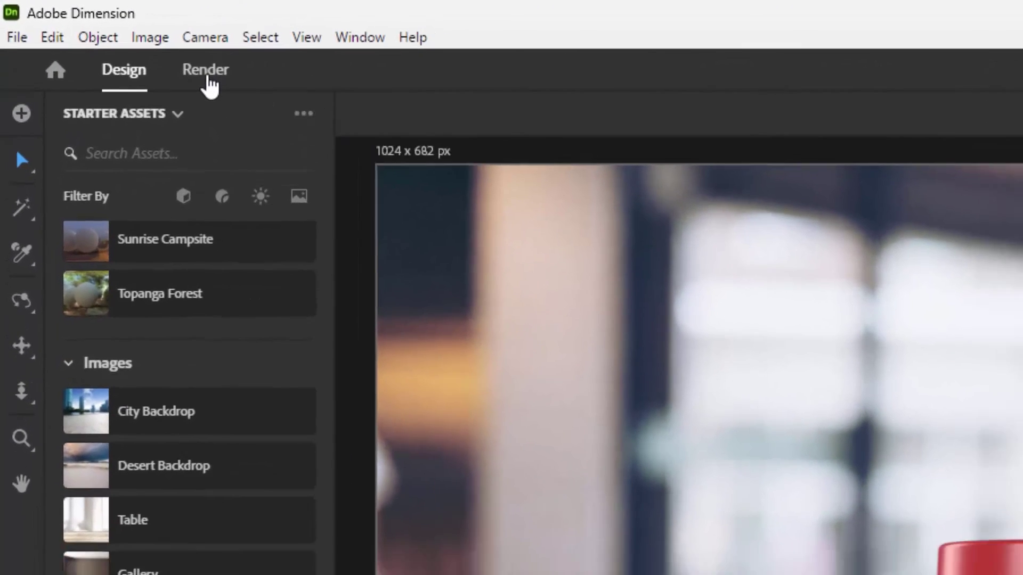
Step: Set the render to export PNG only, named BioFit BottleNEW2
left_click(187, 72)
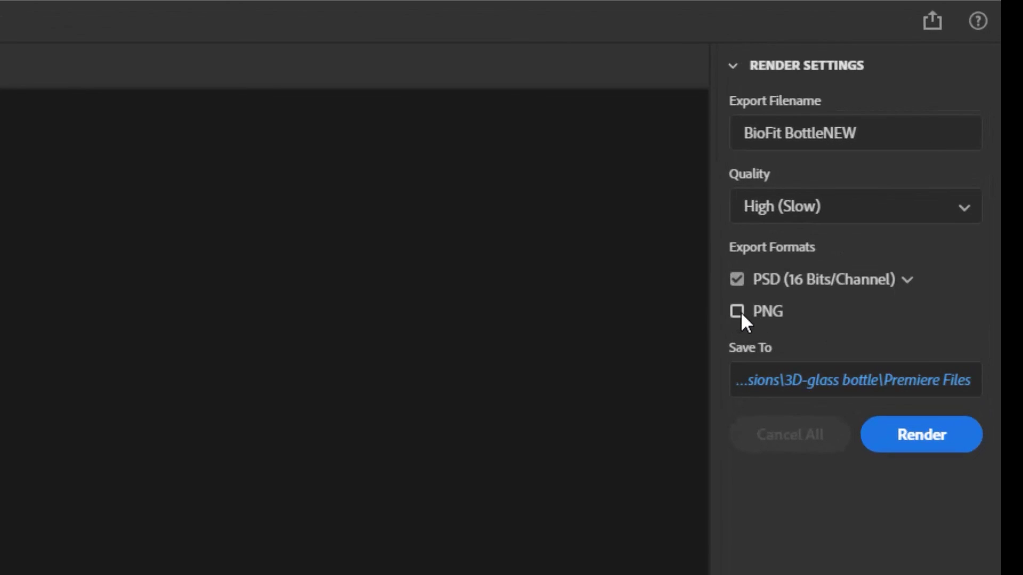
left_click(736, 280)
left_click(870, 135)
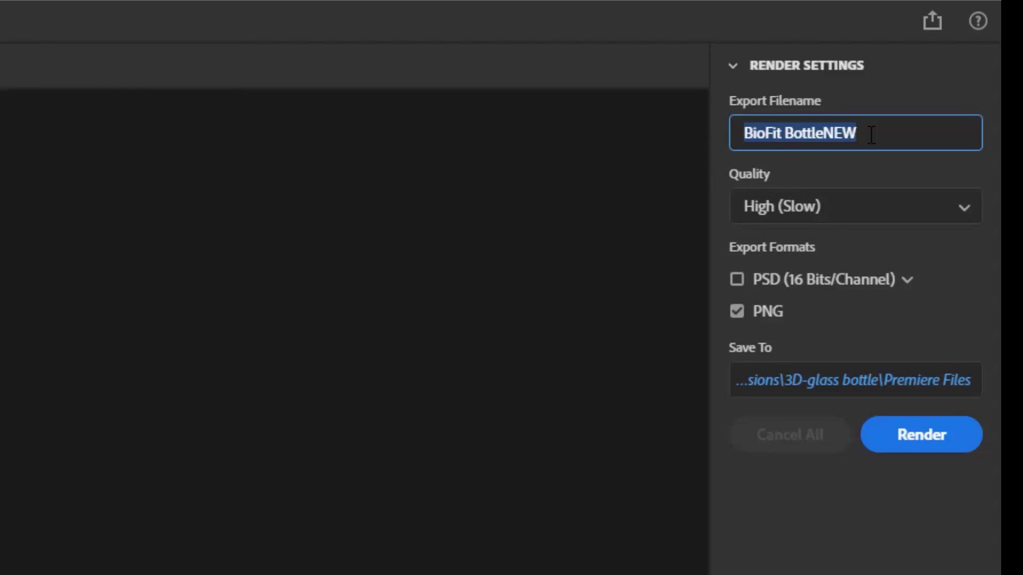
left_click(871, 135)
type("2")
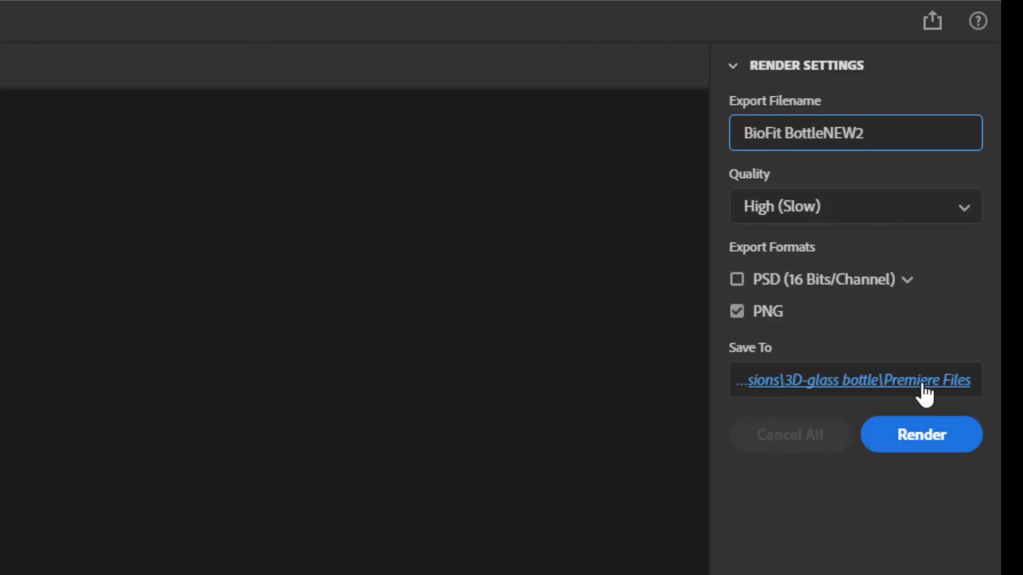
Step: Keep Premiere Files as the destination and render the high-quality PNG
left_click(920, 392)
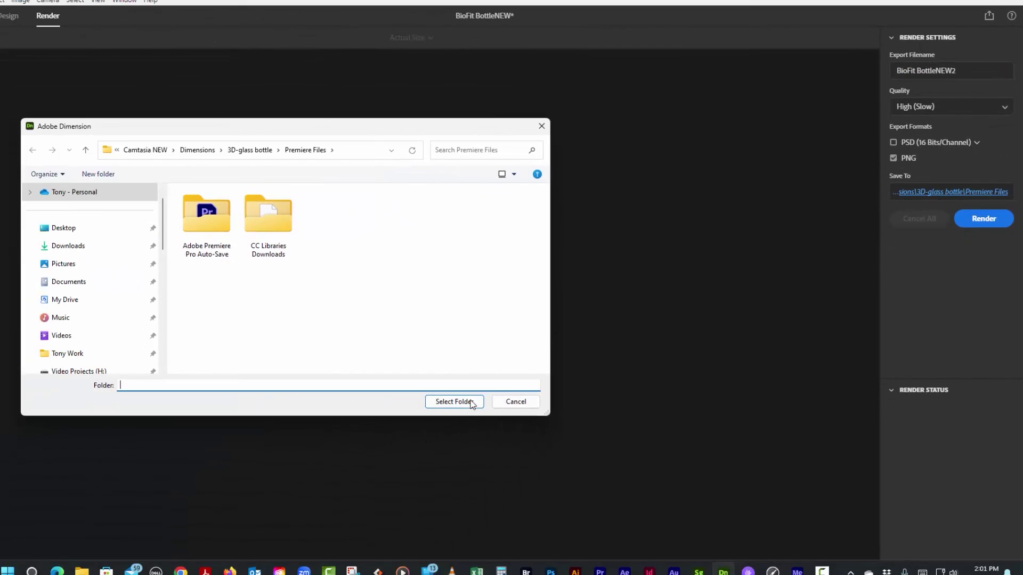
left_click(468, 403)
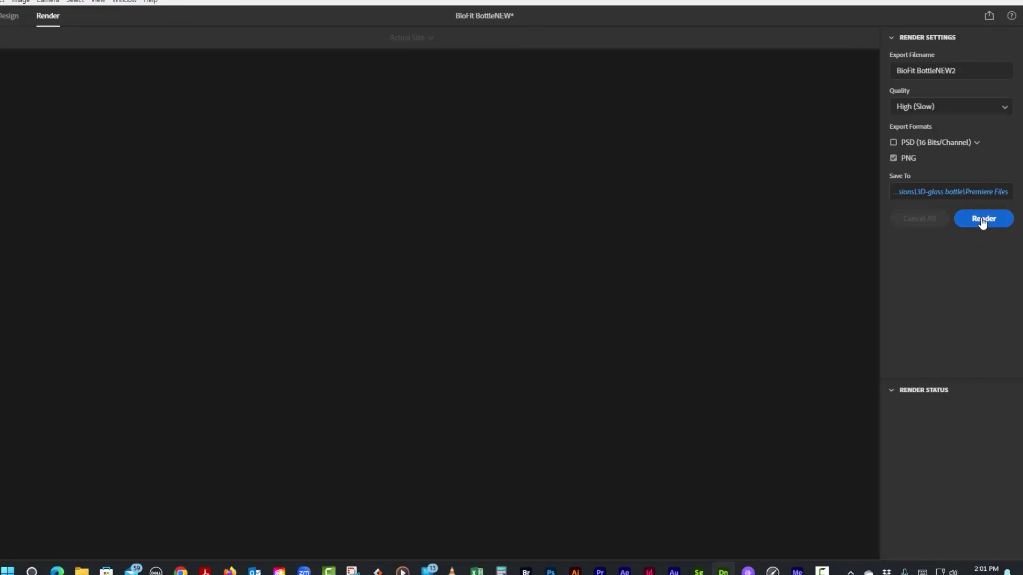
left_click(983, 219)
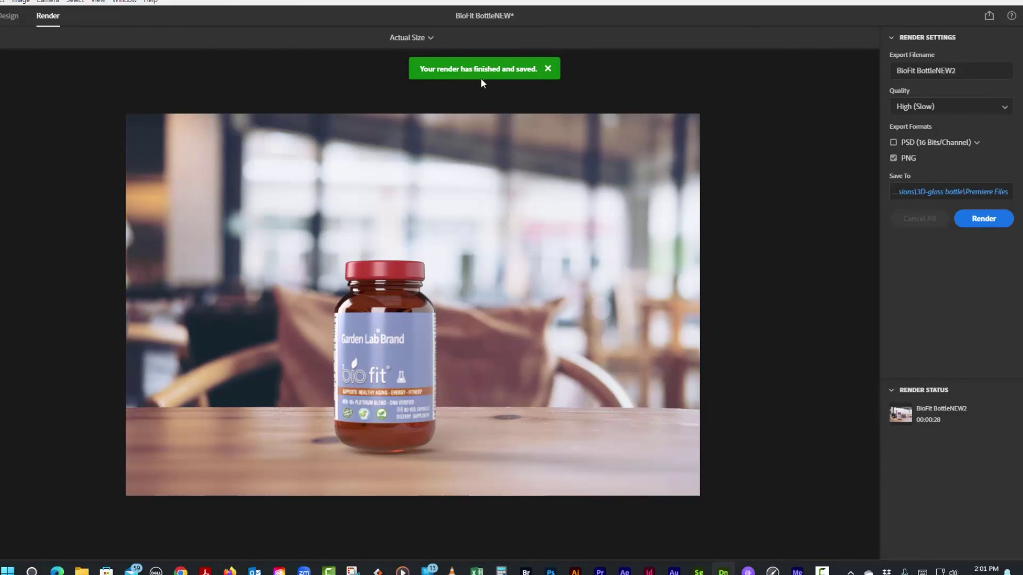
left_click(547, 68)
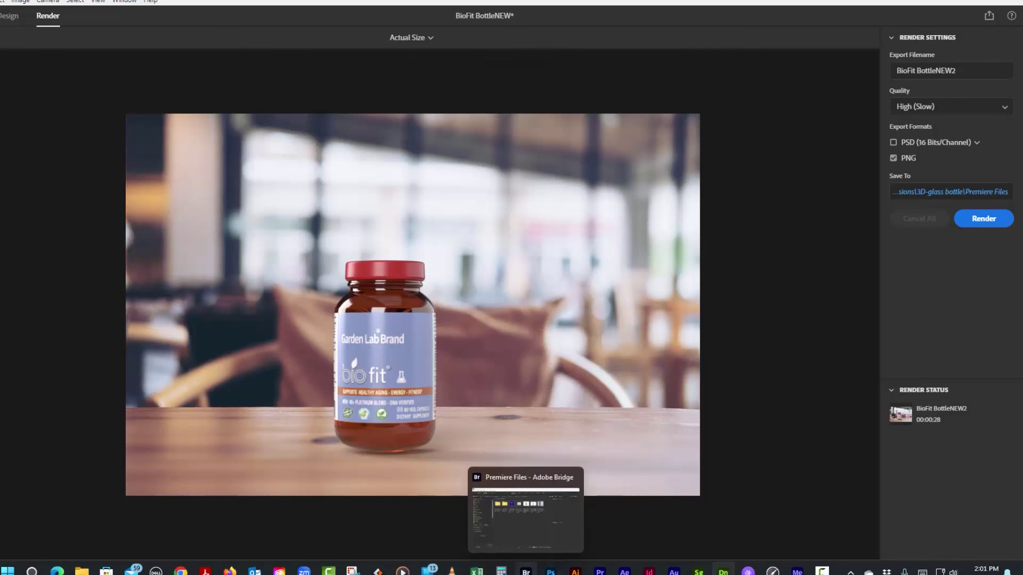
left_click(526, 569)
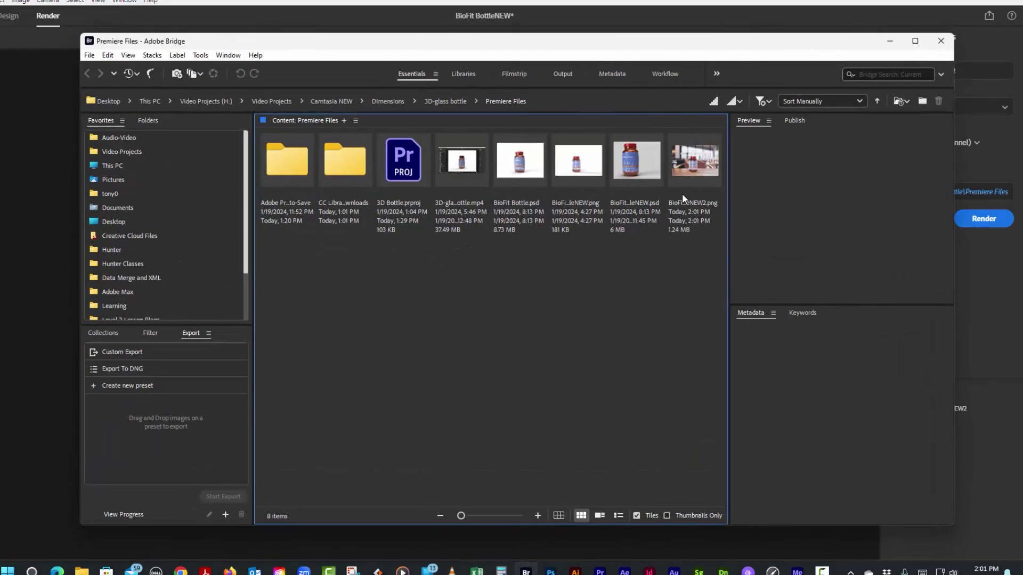
left_click(696, 160)
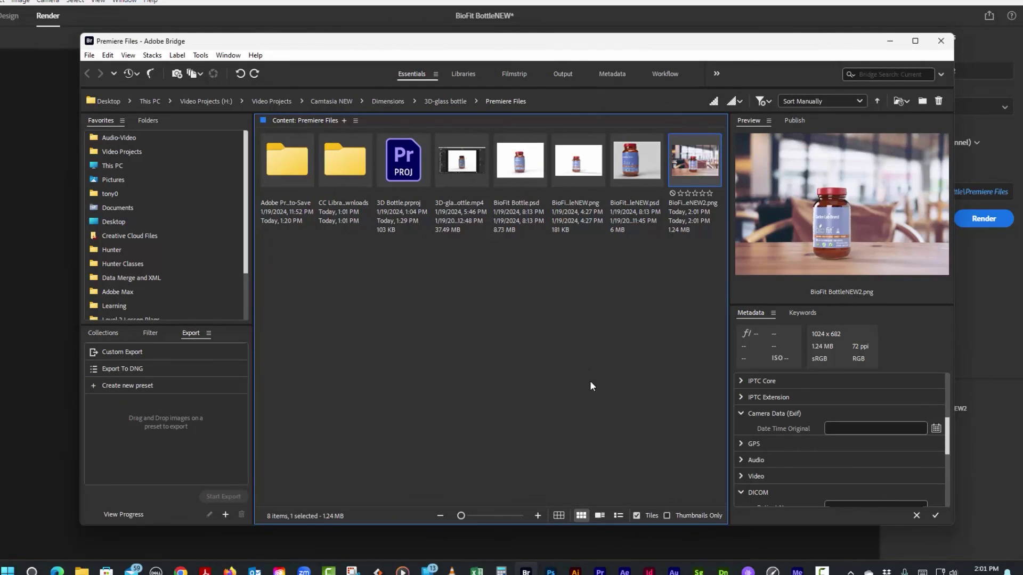
key("space")
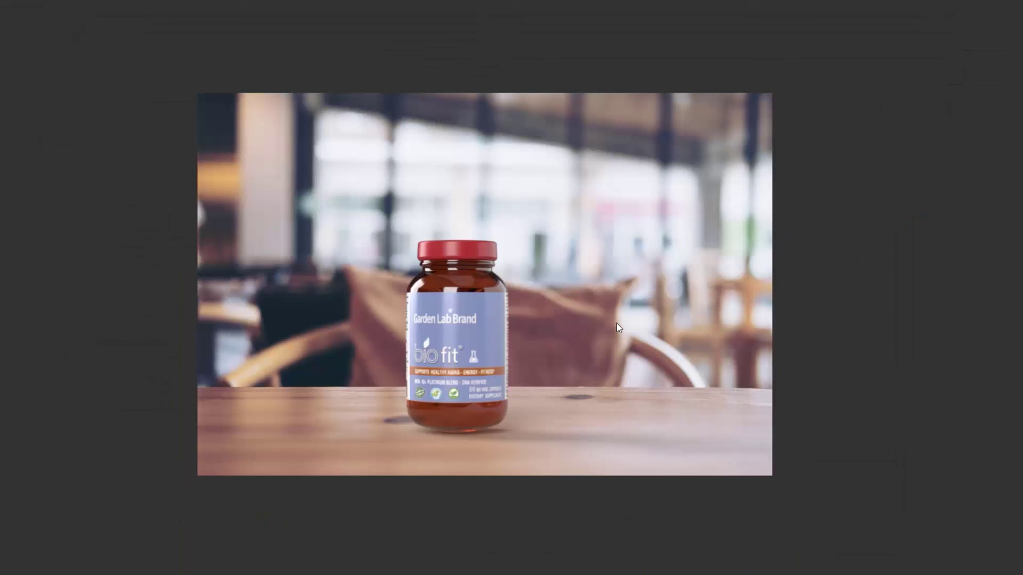
key("space")
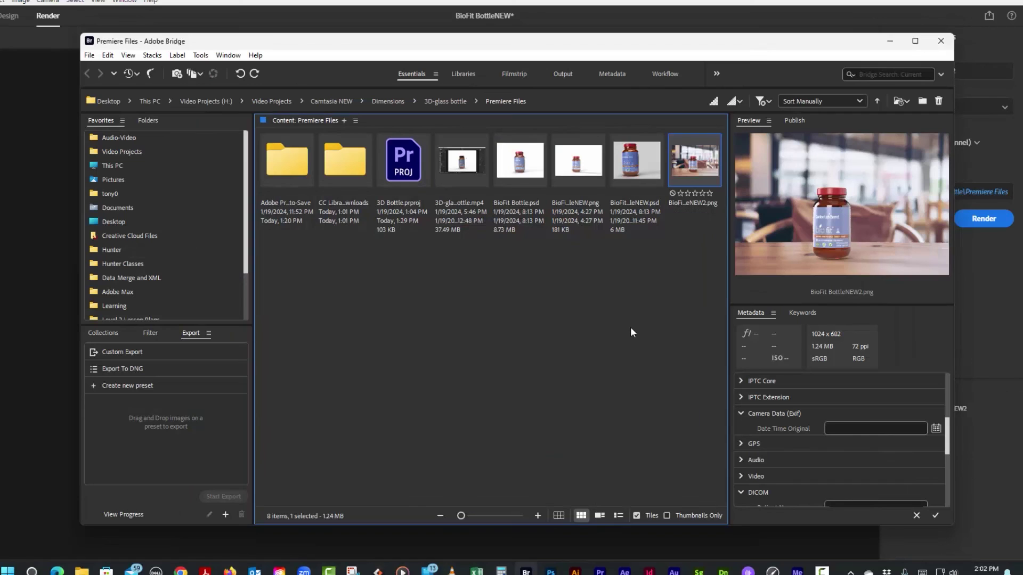
left_click(890, 43)
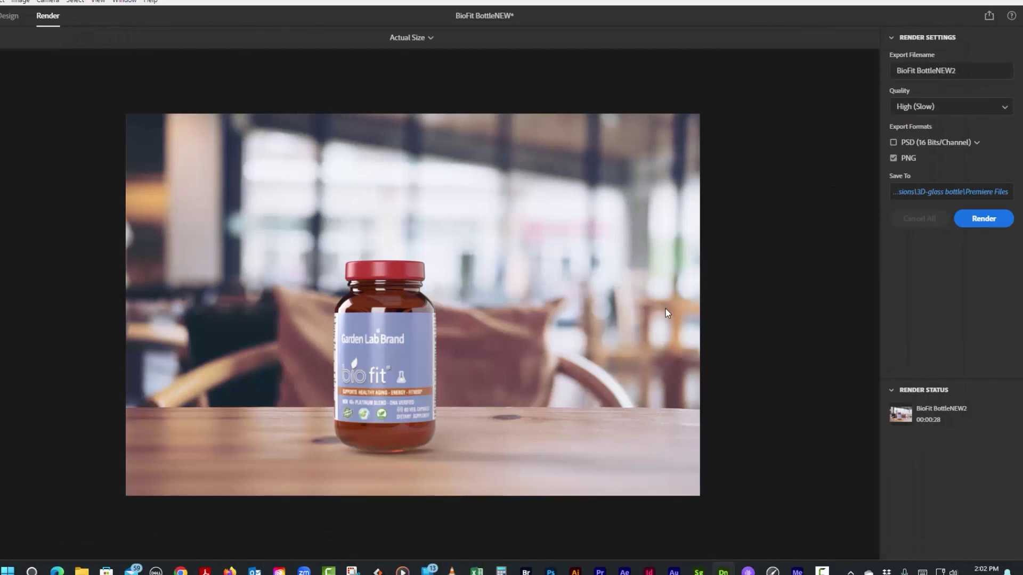